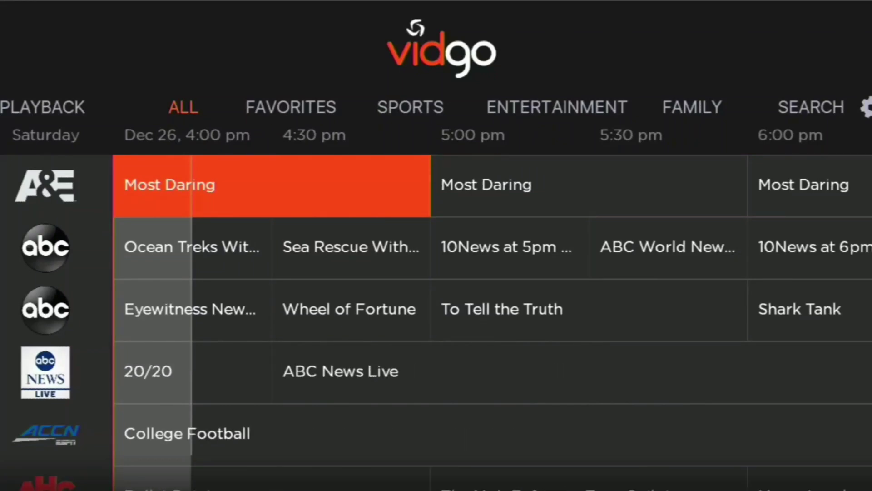
Step: Scroll the Vidgo guide down from A&E past ABC and AHC to Animal Planet
key(Down)
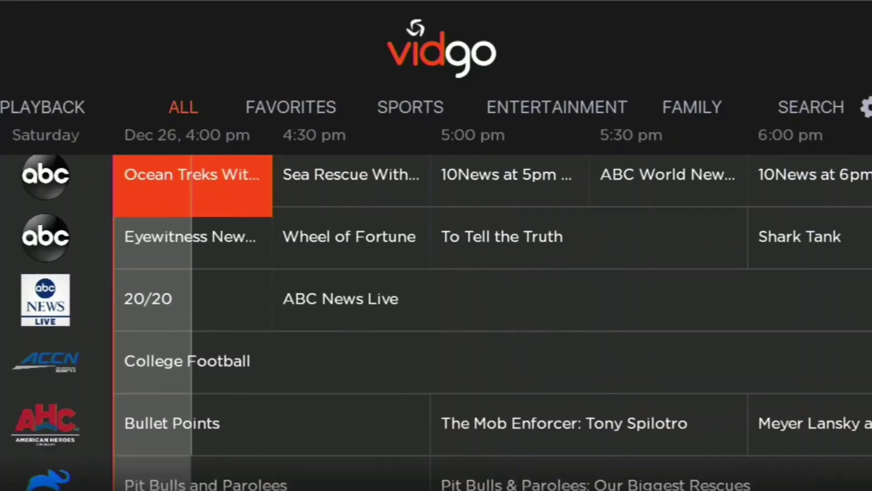
key(Down)
key(Down)
key(Down)
key(Down)
key(Down)
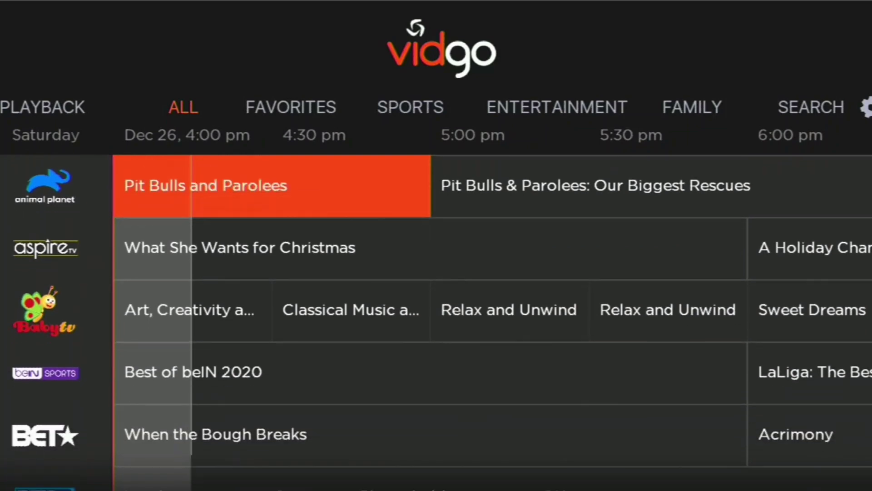
key(Down)
key(Down)
key(Down)
key(Down)
key(Down)
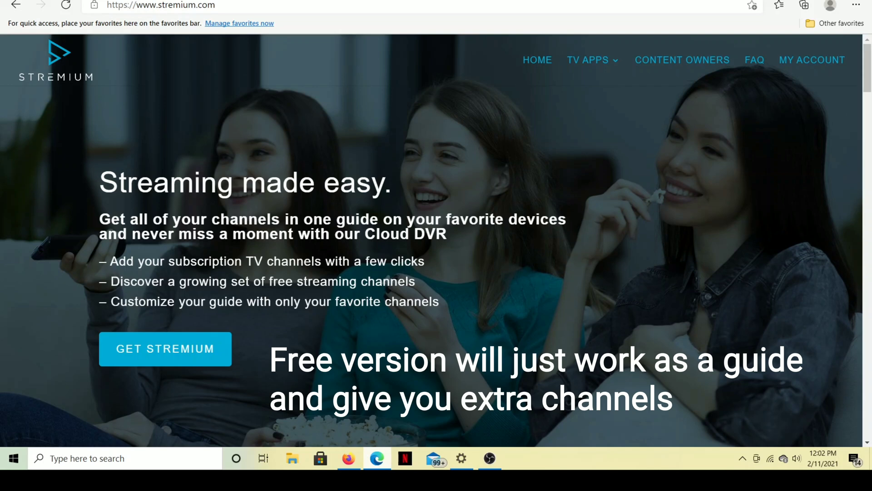
scroll(437, 273, down, 4)
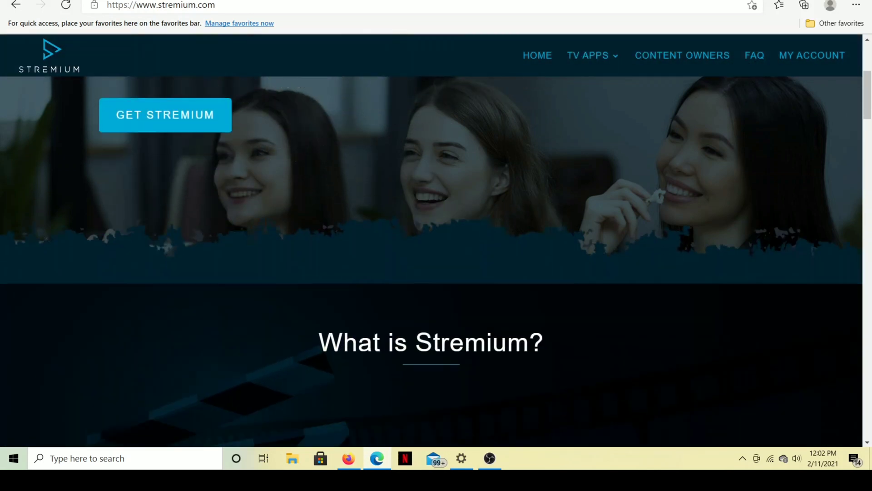
scroll(436, 273, down, 2)
scroll(436, 273, down, 2)
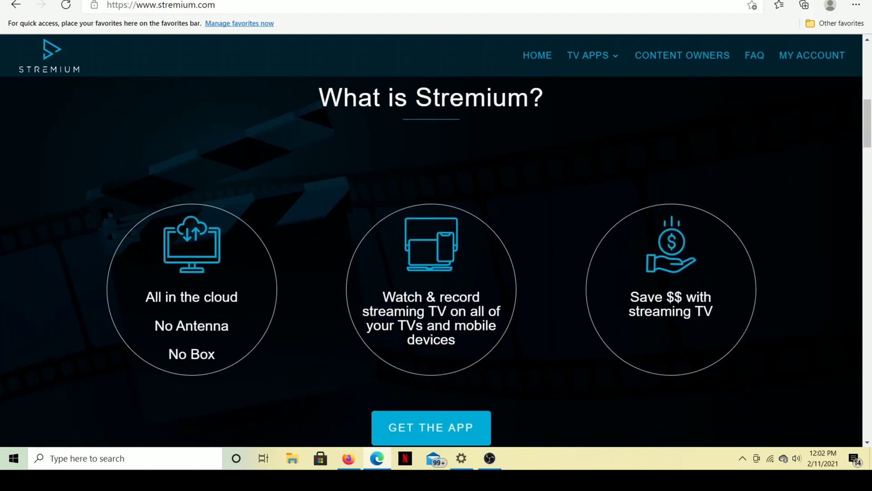
scroll(437, 273, down, 2)
scroll(437, 273, down, 2)
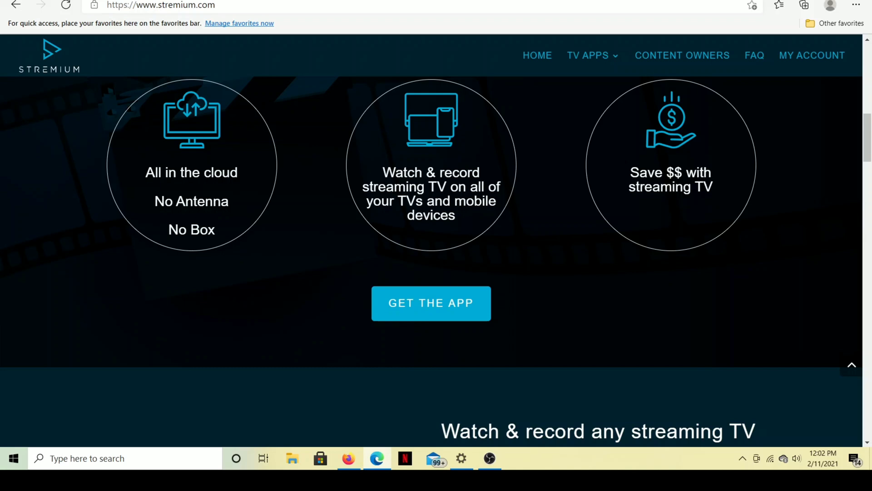
scroll(436, 273, down, 3)
scroll(437, 273, down, 3)
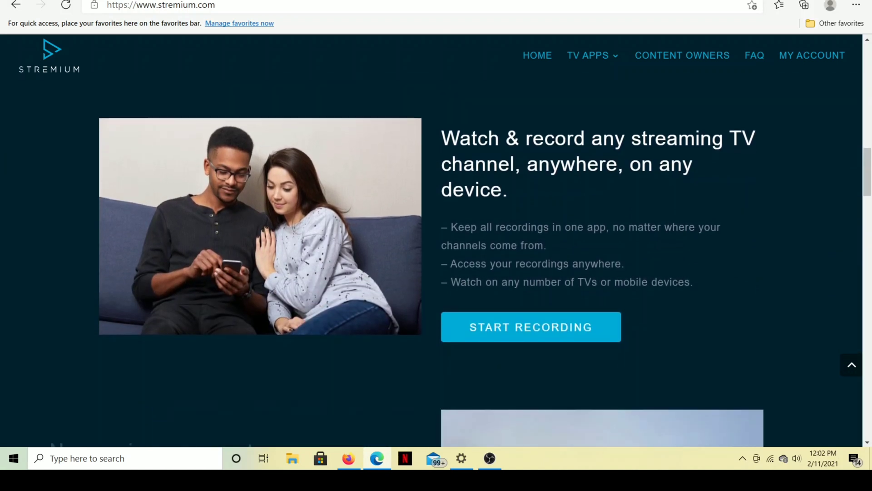
scroll(436, 273, down, 2)
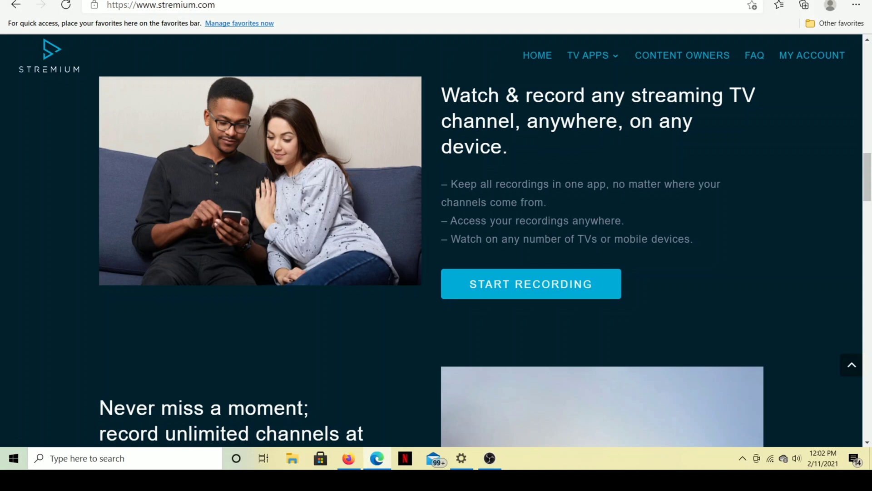
scroll(437, 273, down, 2)
scroll(436, 273, down, 3)
scroll(437, 273, down, 3)
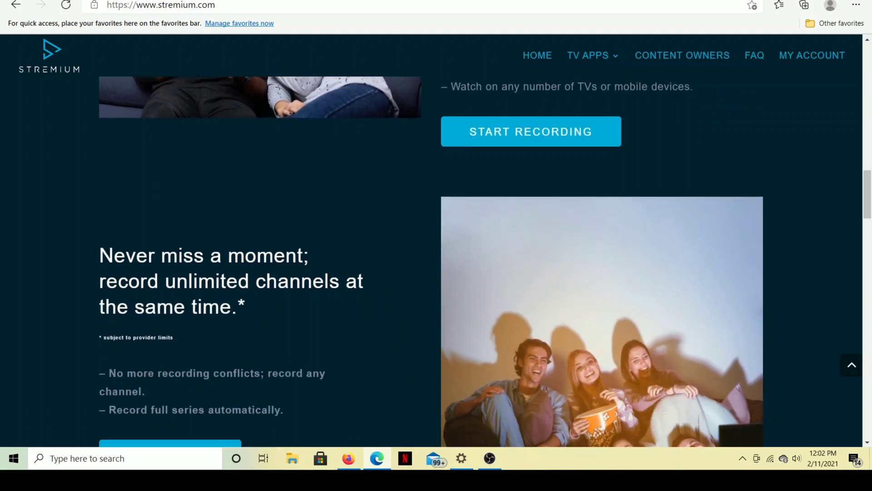
scroll(436, 273, down, 3)
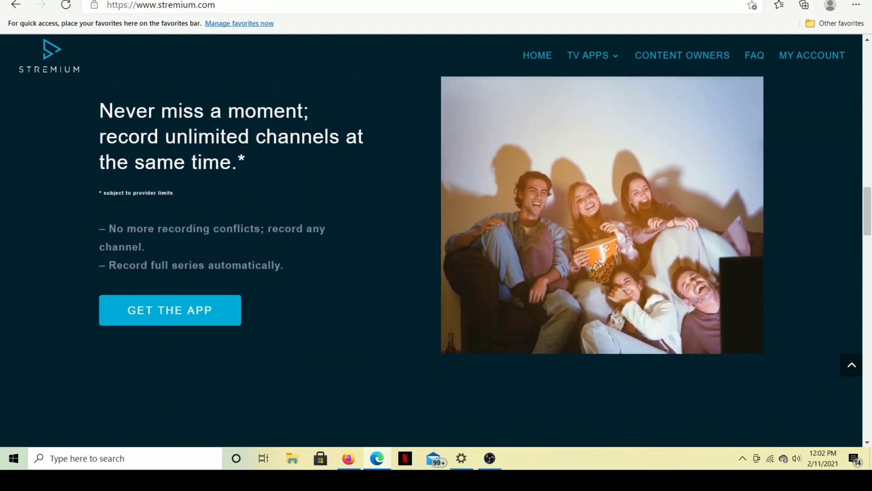
scroll(436, 273, down, 1)
scroll(436, 272, up, 1)
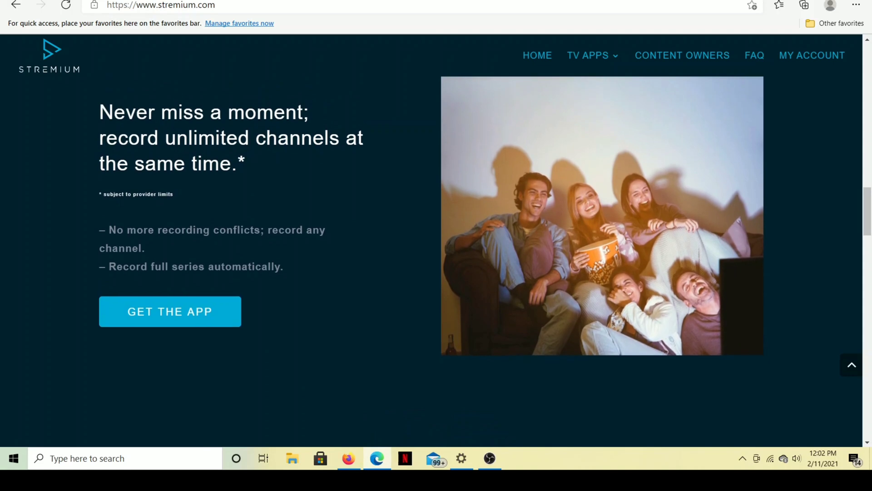
scroll(437, 273, down, 1)
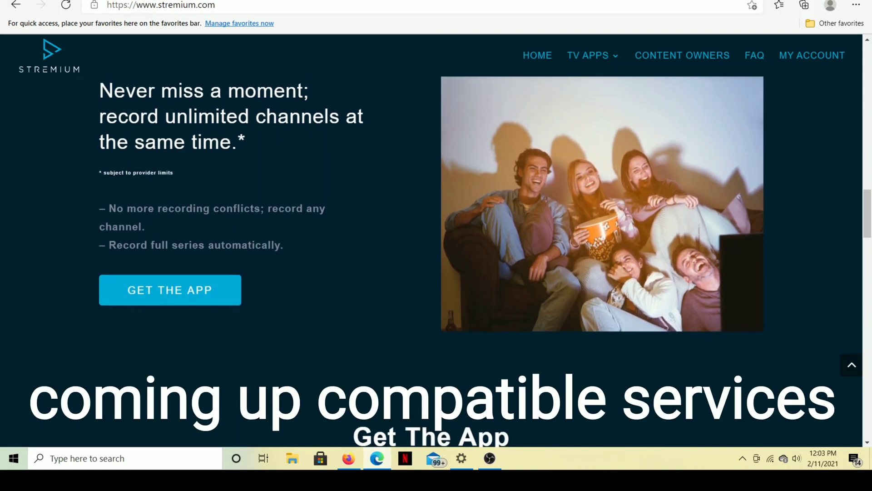
scroll(436, 273, down, 1)
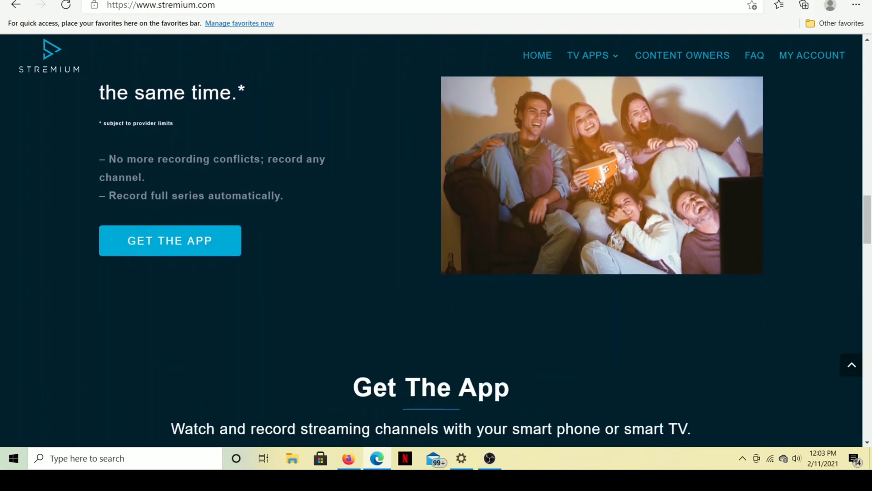
scroll(436, 272, down, 2)
scroll(436, 273, down, 2)
scroll(437, 273, down, 2)
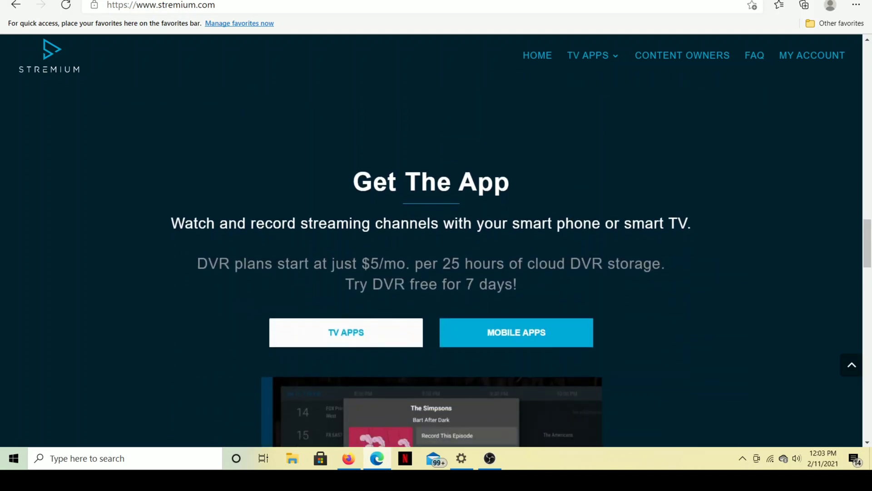
scroll(436, 273, down, 1)
scroll(436, 273, down, 1)
scroll(436, 273, down, 1)
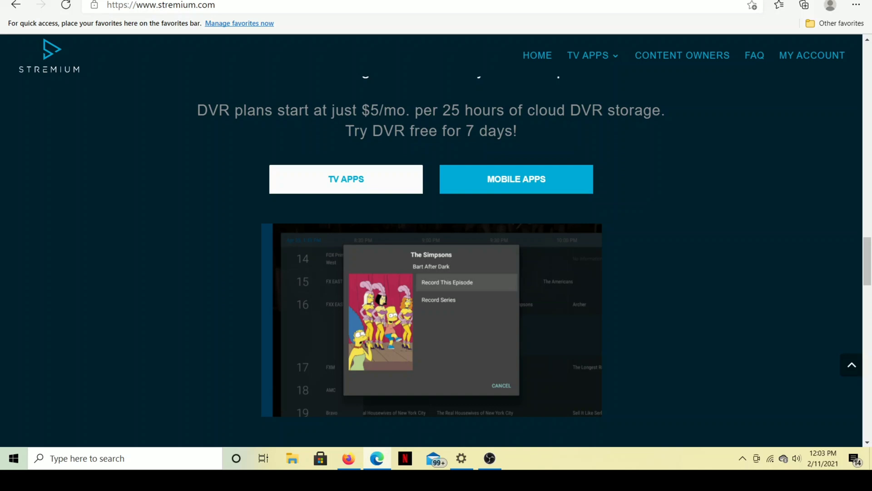
scroll(436, 272, down, 3)
scroll(437, 272, down, 2)
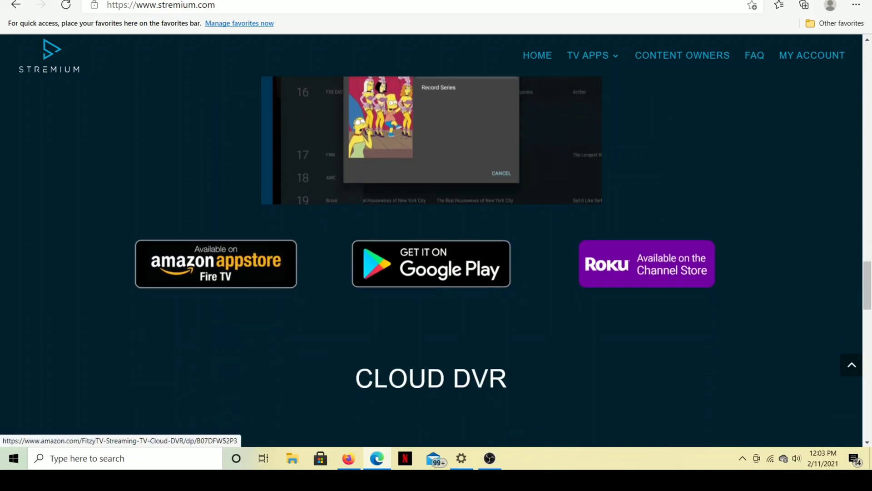
scroll(437, 273, down, 2)
scroll(437, 273, down, 1)
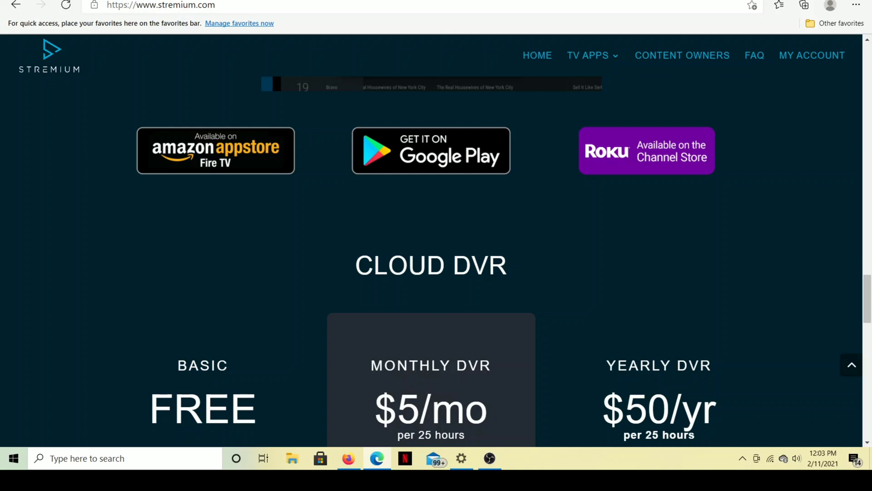
scroll(437, 272, down, 4)
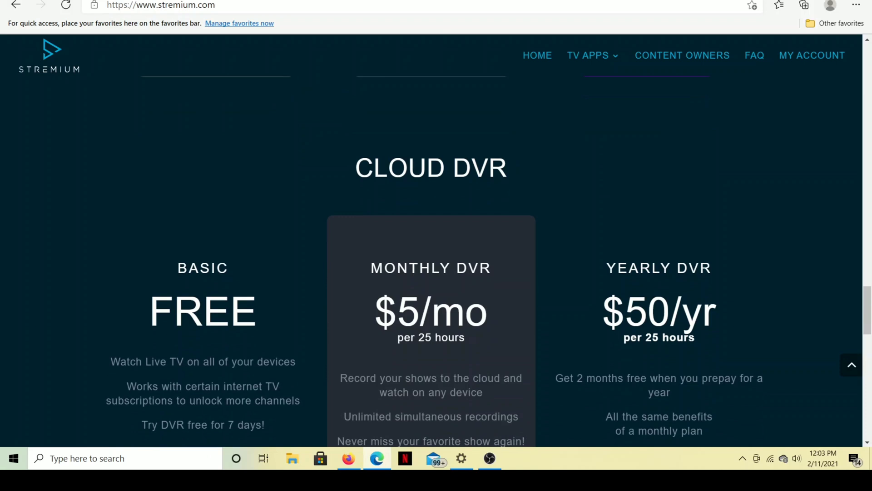
scroll(437, 273, down, 3)
scroll(437, 273, down, 1)
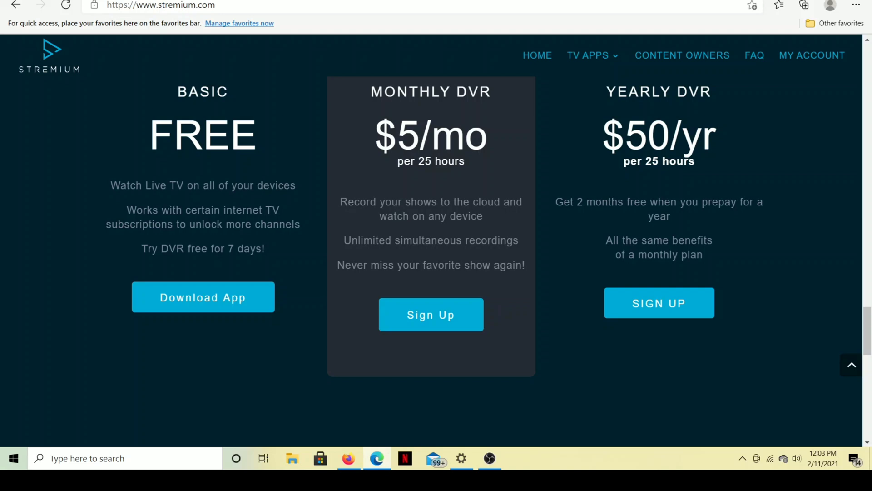
scroll(437, 273, down, 3)
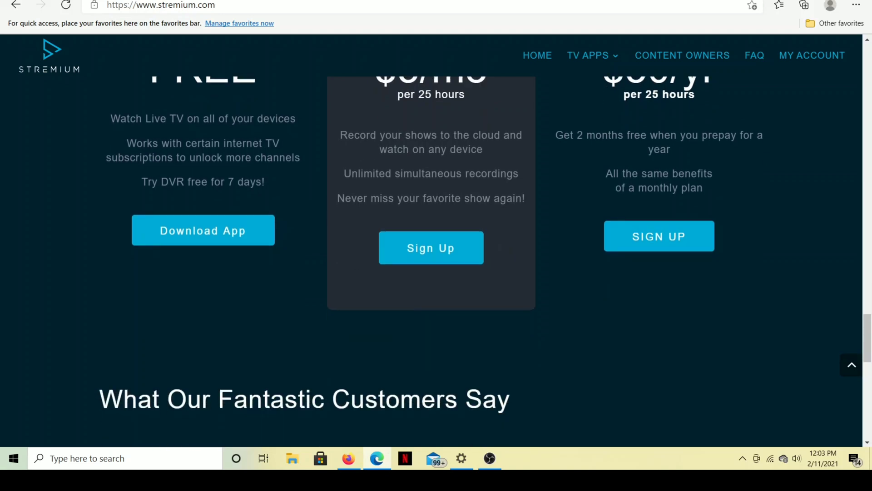
scroll(437, 273, down, 2)
scroll(436, 272, down, 3)
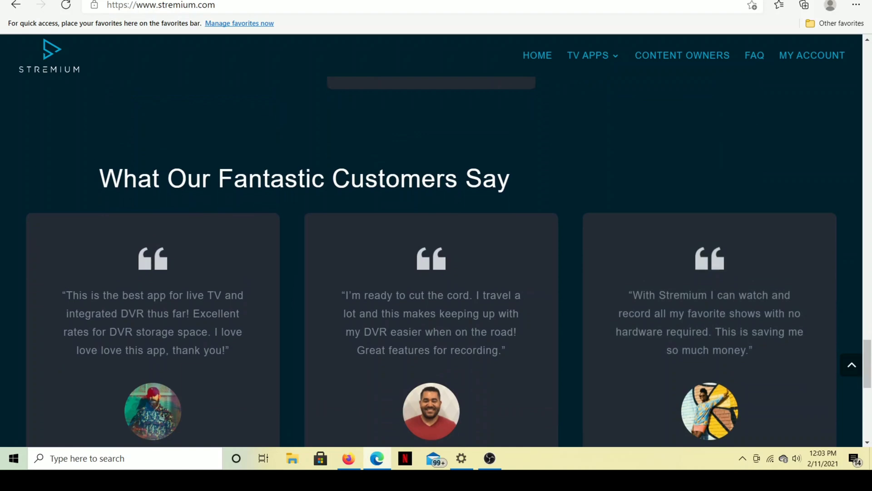
scroll(436, 272, down, 4)
scroll(436, 272, down, 3)
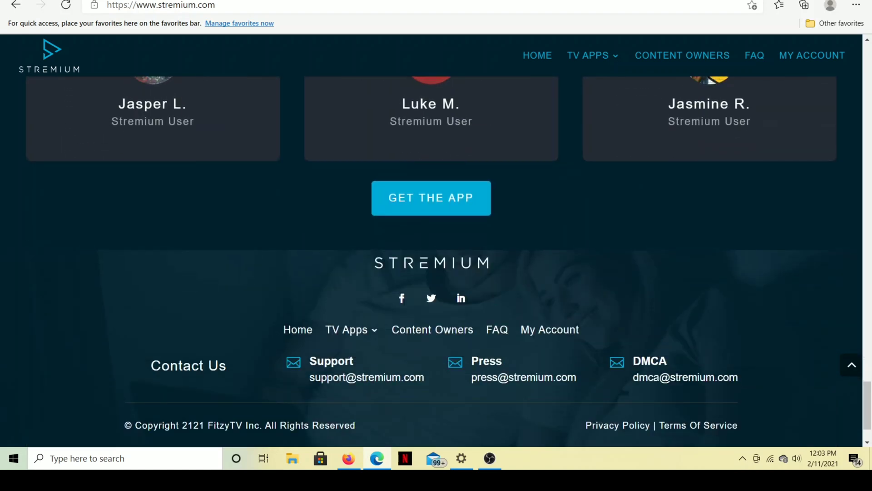
scroll(437, 273, down, 3)
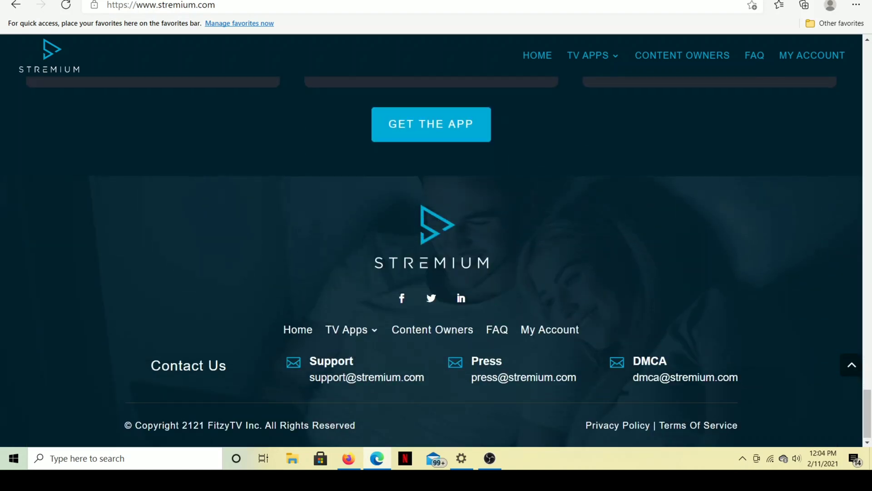
scroll(436, 273, up, 5)
scroll(436, 273, up, 4)
scroll(436, 273, up, 5)
scroll(436, 273, up, 4)
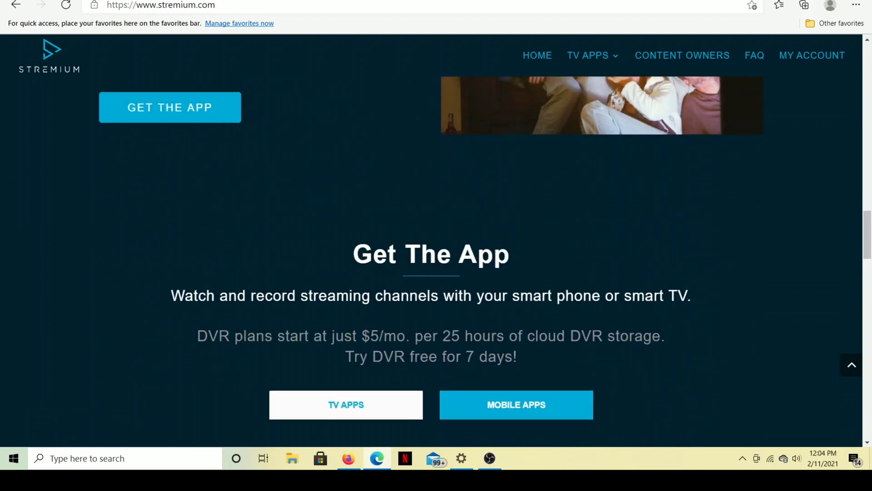
scroll(437, 273, up, 1)
scroll(436, 272, up, 4)
scroll(436, 272, up, 4)
scroll(436, 273, up, 4)
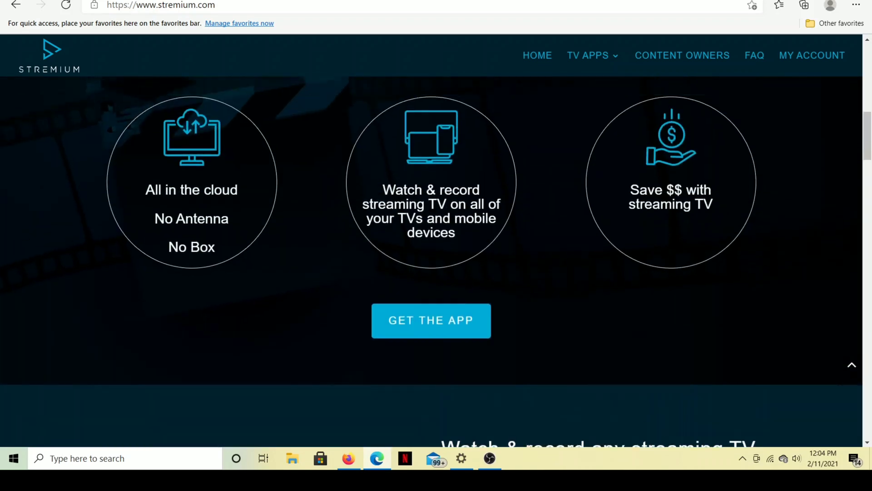
scroll(437, 273, up, 3)
scroll(436, 273, up, 4)
scroll(437, 273, up, 3)
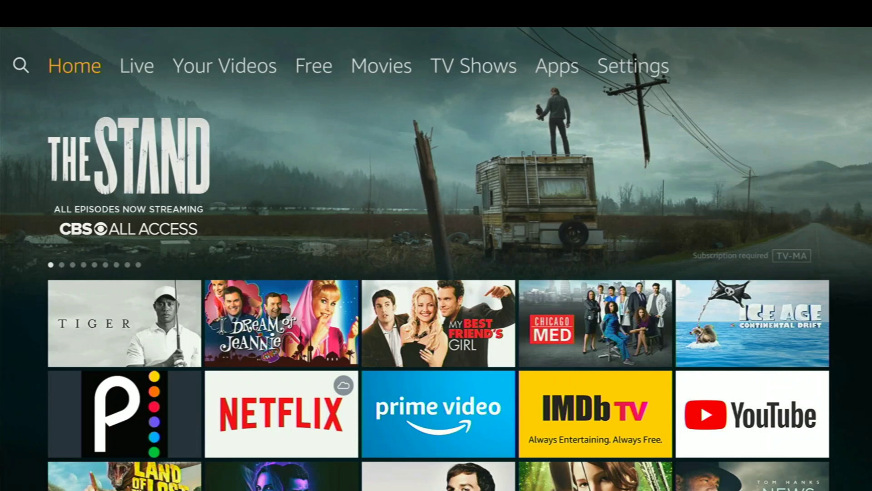
Step: Open Fire TV Search and spell 'Stre' on the on-screen keyboard
key(Left)
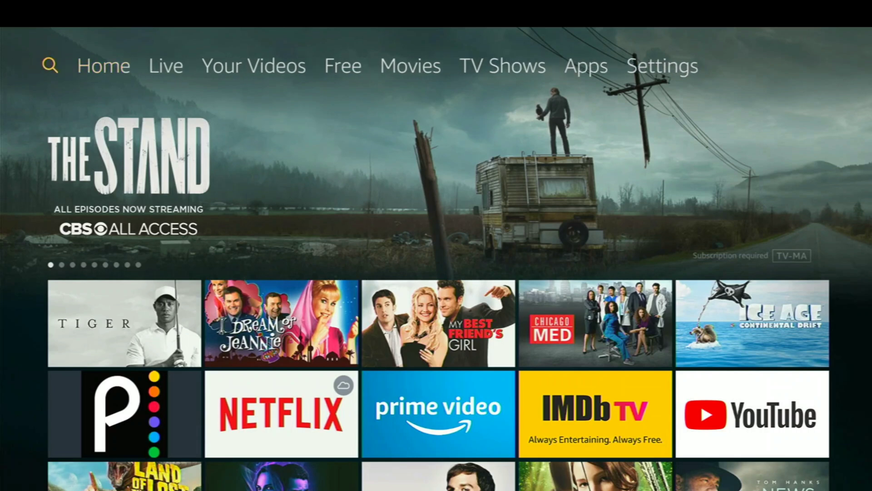
key(Return)
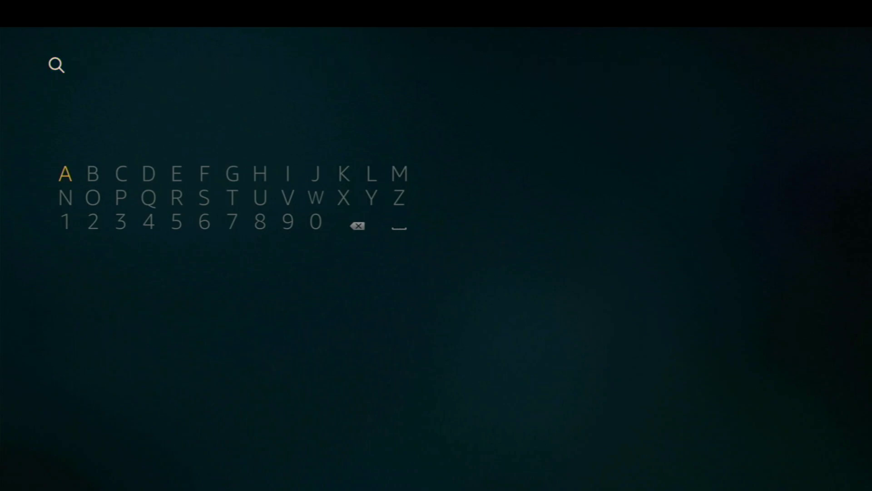
key(Down)
key(Right)
key(Right)
key(Right)
key(Right)
key(Right)
key(Return)
key(Right)
key(Return)
key(Up)
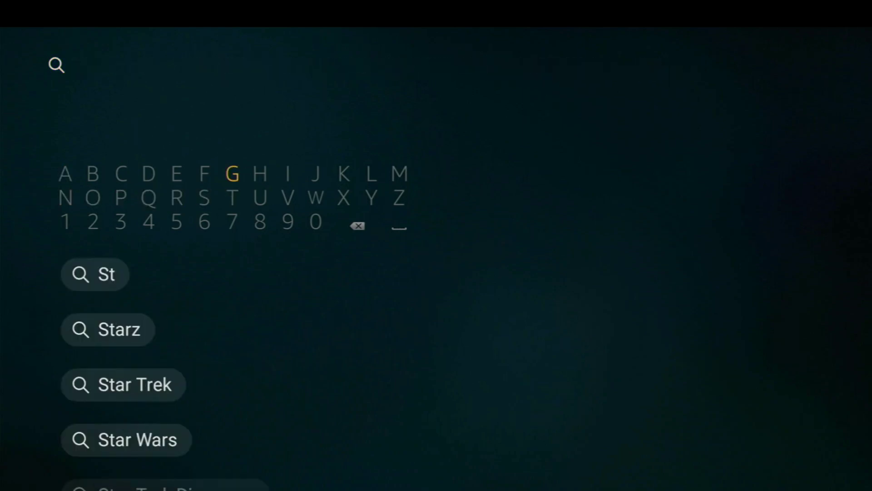
key(Left)
key(Left)
key(Down)
key(Return)
key(Up)
key(Return)
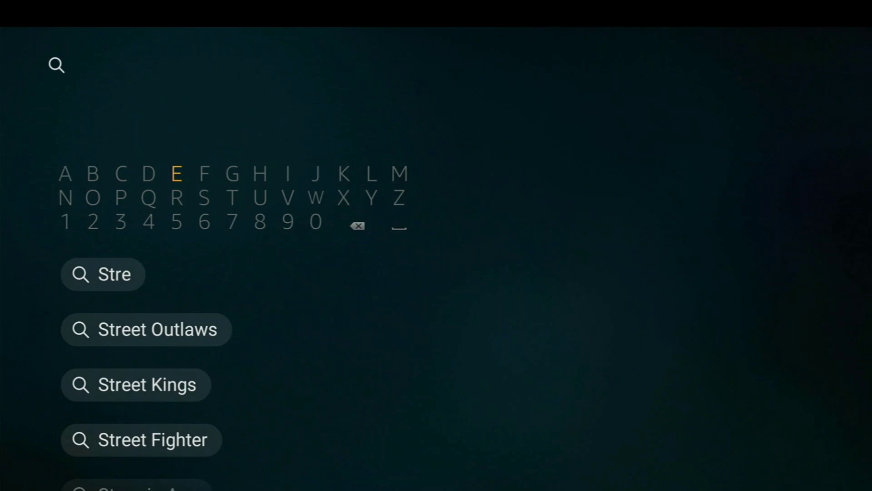
Step: Add the letters M, I and U so the search reads 'Stremiu'
key(Down)
key(Right)
key(Right)
key(Right)
key(Right)
key(Right)
key(Right)
key(Right)
key(Right)
key(Up)
key(Return)
key(Left)
key(Left)
key(Left)
key(Left)
key(Left)
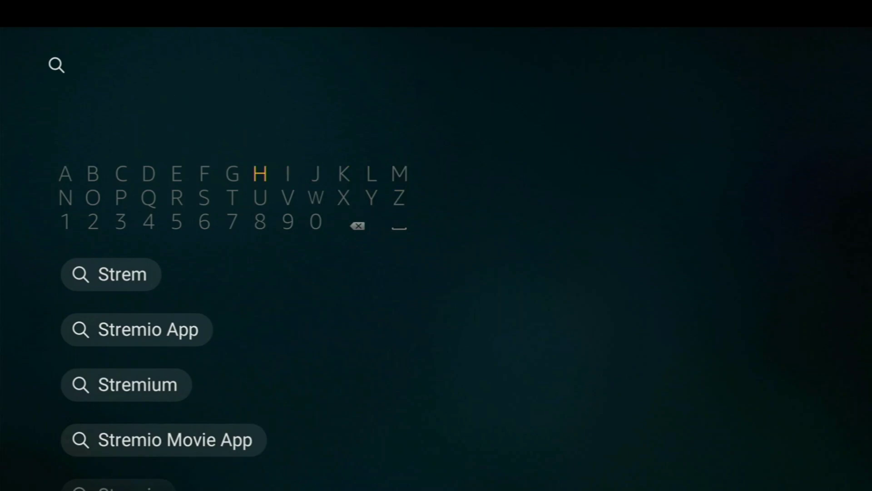
key(Right)
key(Return)
key(Down)
key(Left)
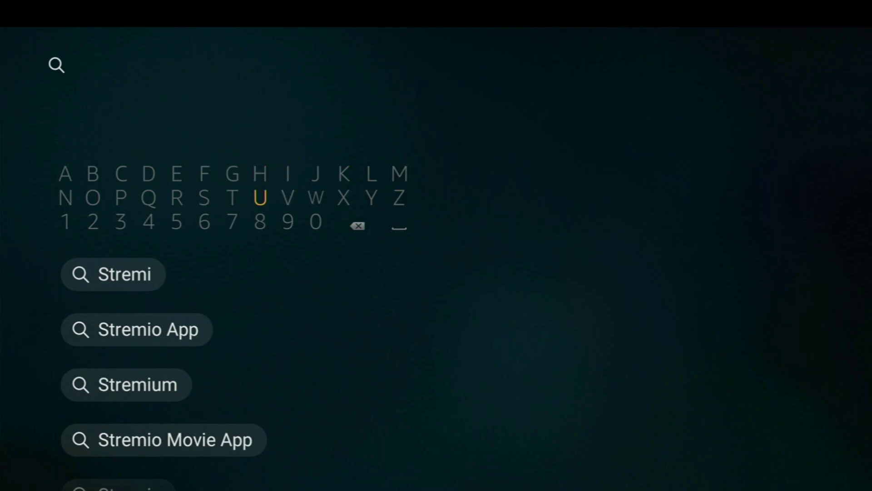
key(Return)
Step: Choose the 'Stremium' suggestion to show the search results
key(Down)
key(Down)
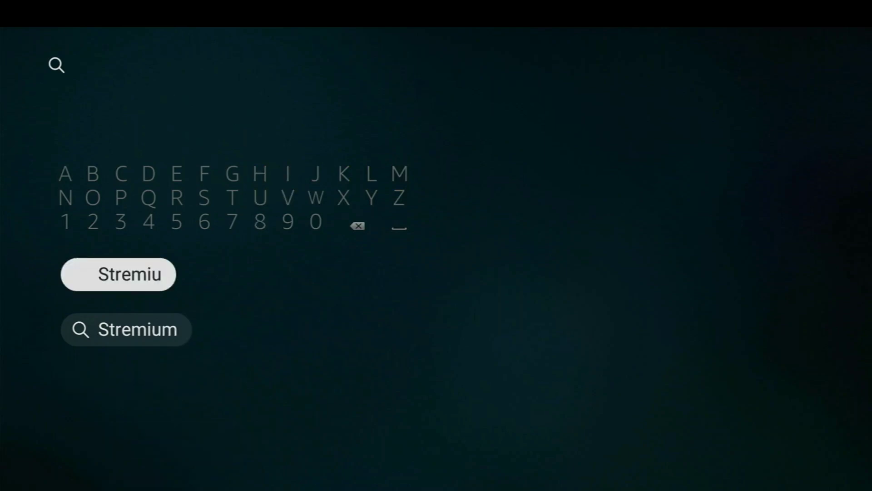
key(Down)
key(Return)
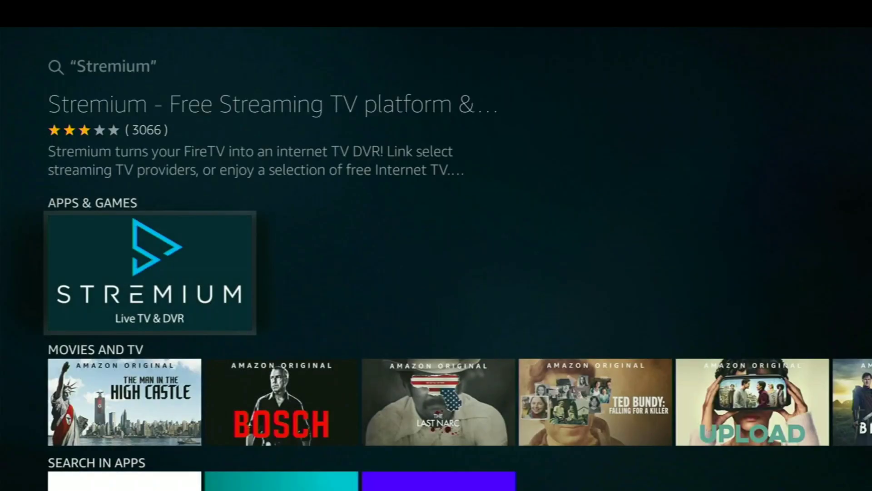
Step: Select the Stremium app result and start downloading it with Get
key(Down)
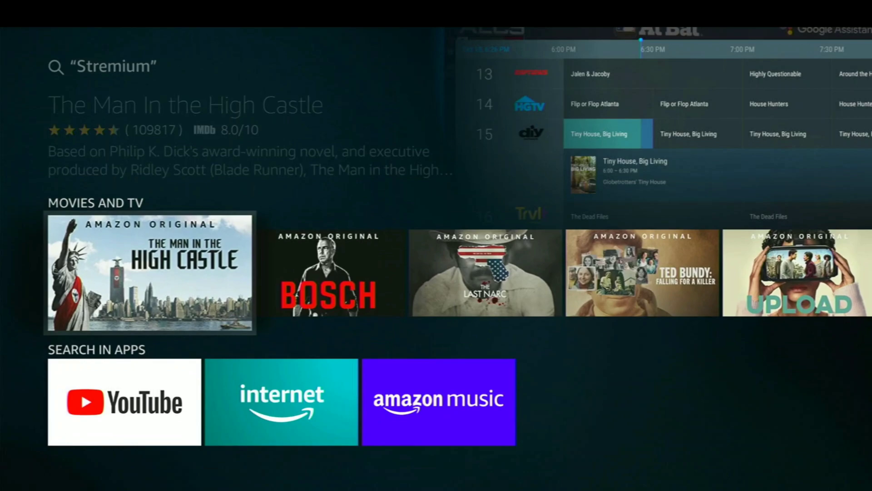
key(Up)
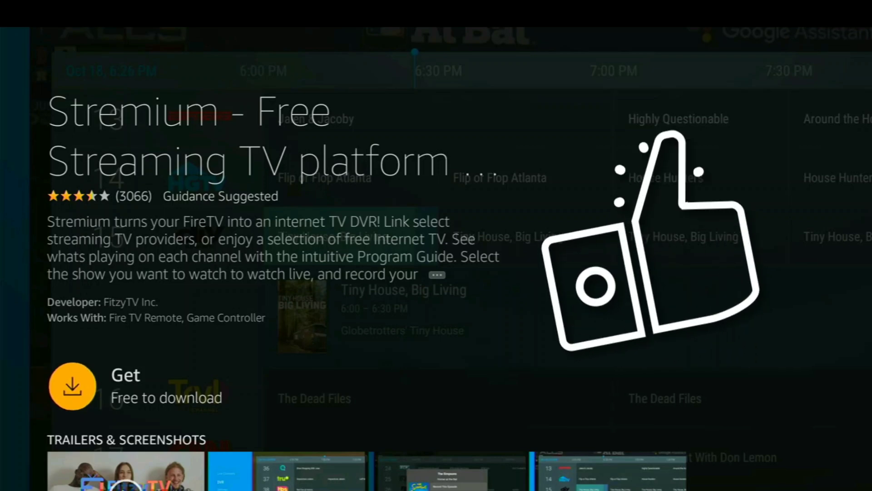
key(Return)
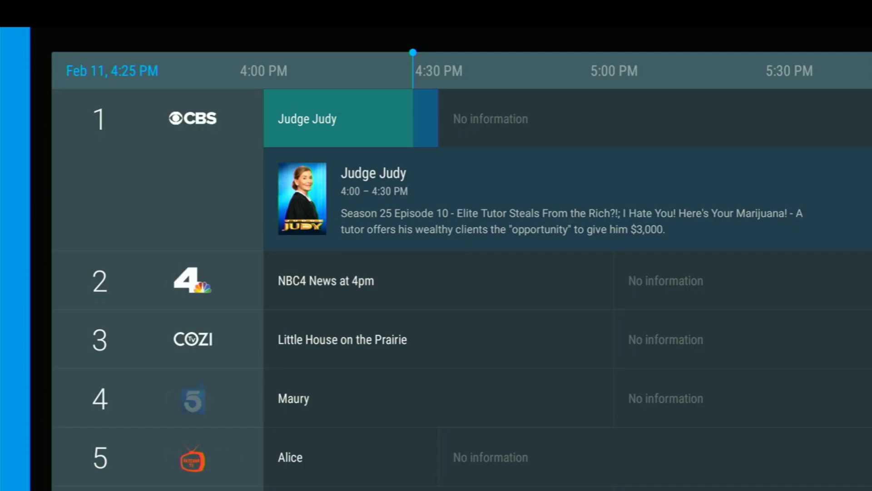
Step: Scroll the guide down to BET (channel 64) and play The Fresh Prince of Bel-Air
key(Down)
key(Down)
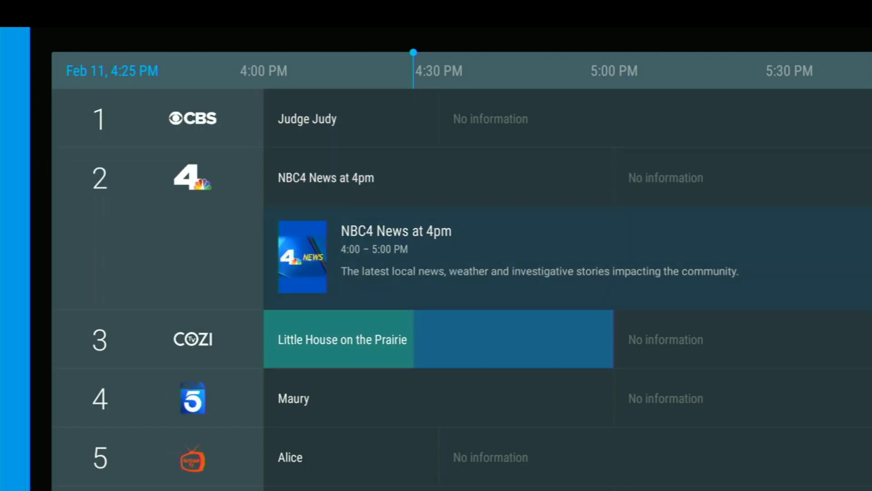
key(Down)
key(Down)
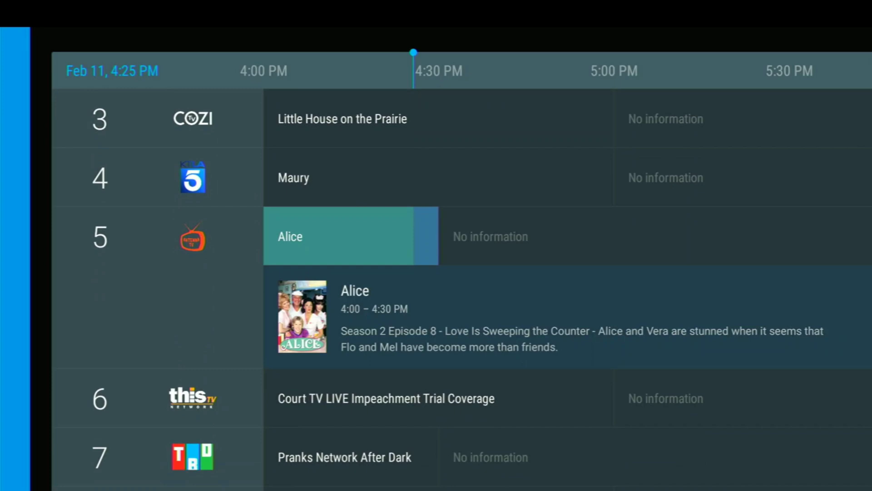
key(Down)
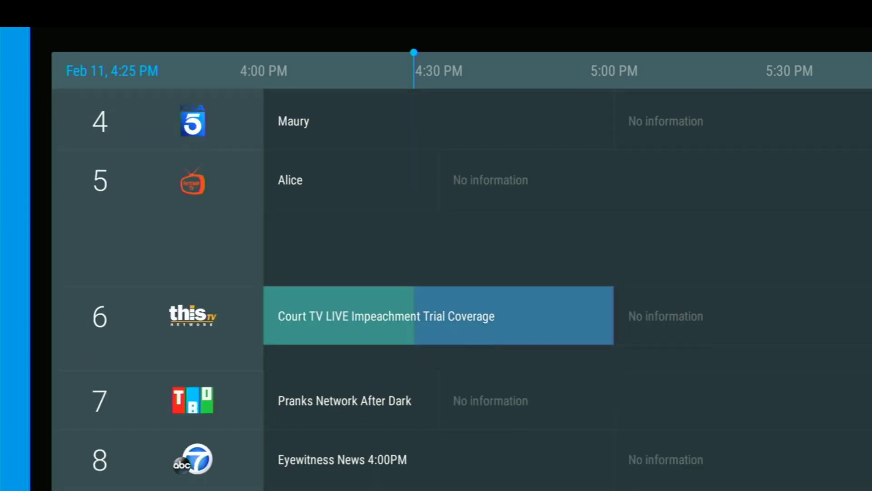
key(Down)
key(Down)
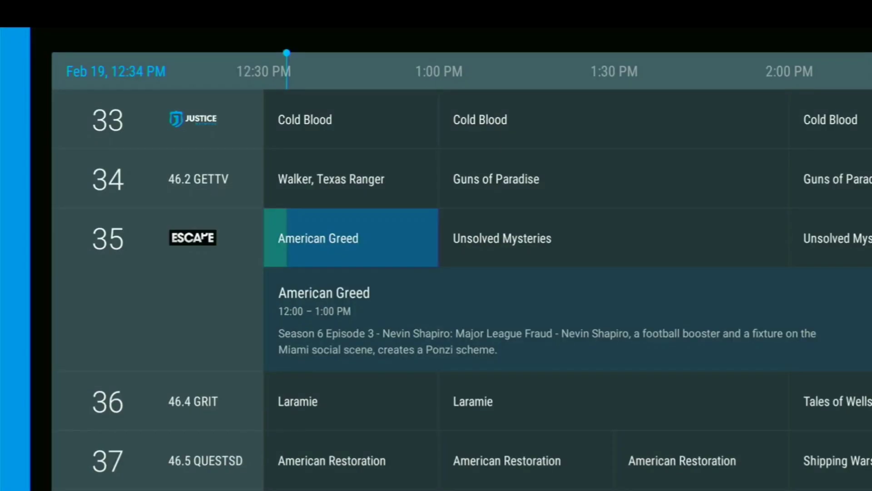
key(Down)
key(Down)
key(Down)
key(Down)
key(Down)
key(Down)
key(Down)
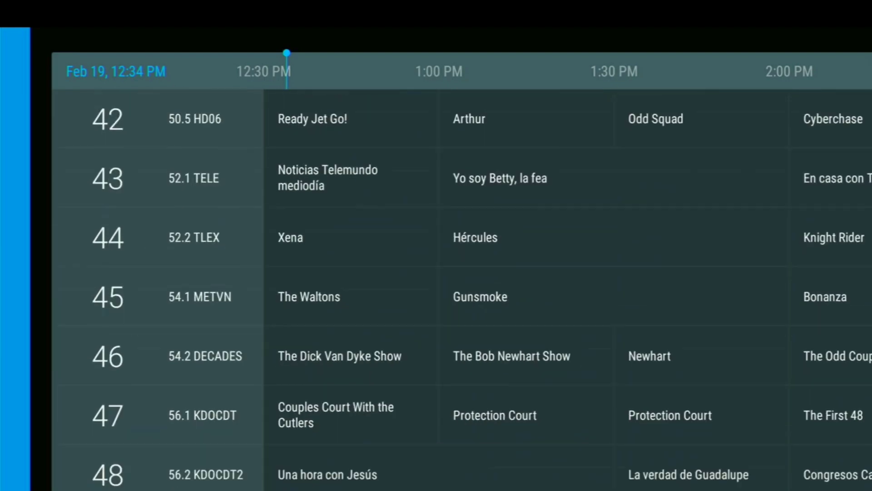
key(Down)
key(Down)
key(Down)
key(Down)
key(Down)
key(Down)
key(Down)
key(Down)
key(Down)
key(Down)
key(Down)
key(Down)
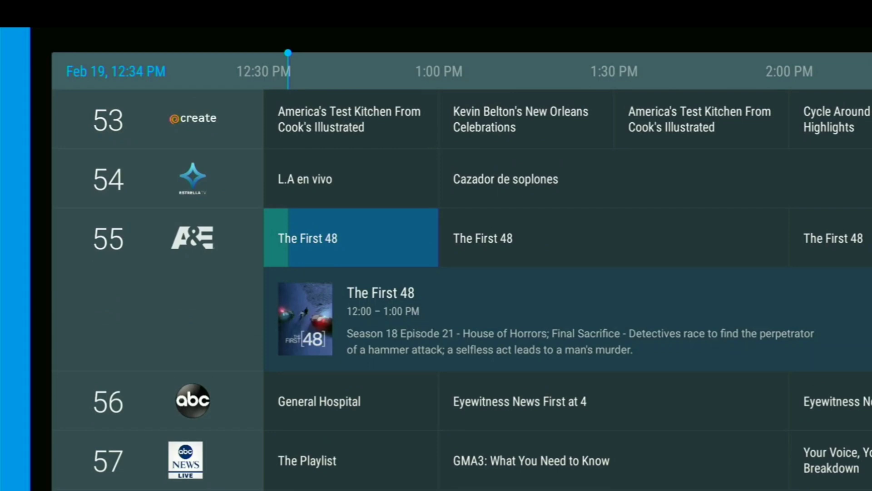
key(Down)
key(Down)
key(Down)
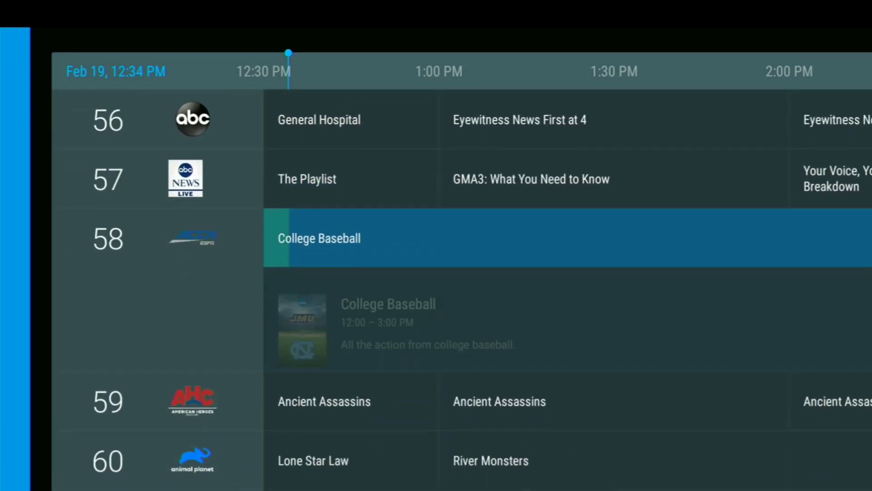
key(Down)
key(Down)
key(Down)
key(Down)
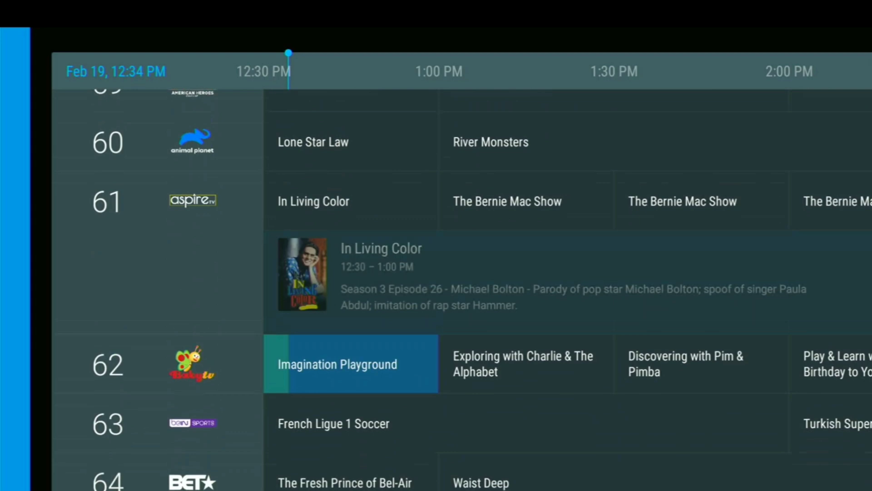
key(Down)
key(Down)
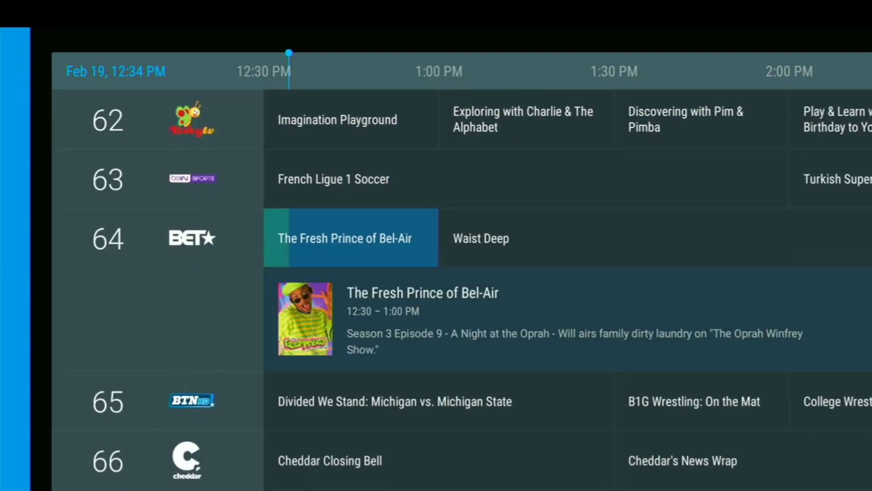
key(Return)
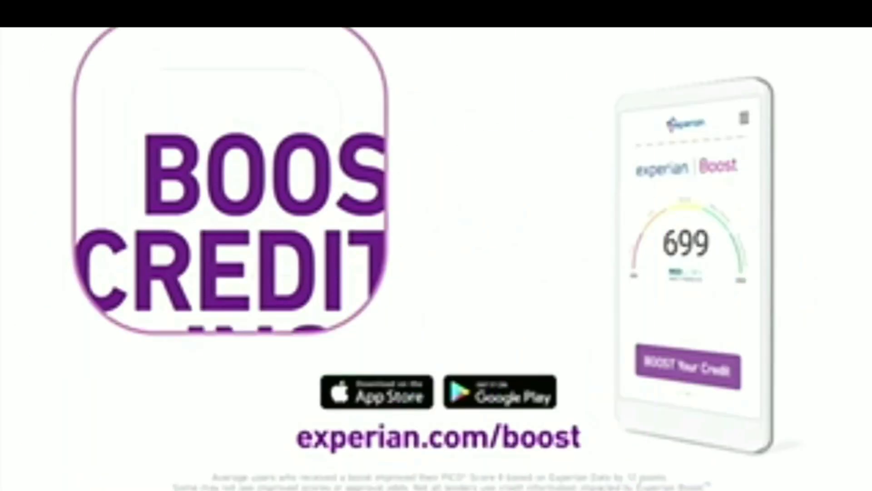
Step: Record the rest of the Fresh Prince of Bel-Air episode and show the program guide
key(Return)
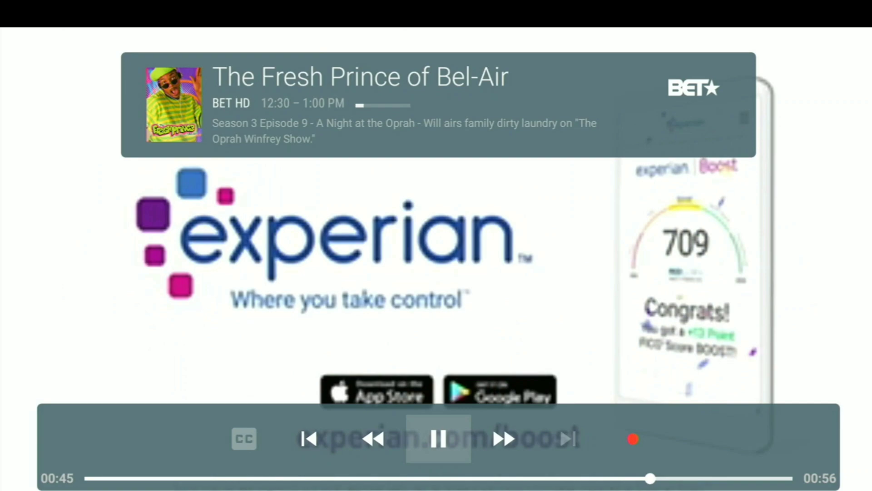
key(Right)
key(Right)
key(Right)
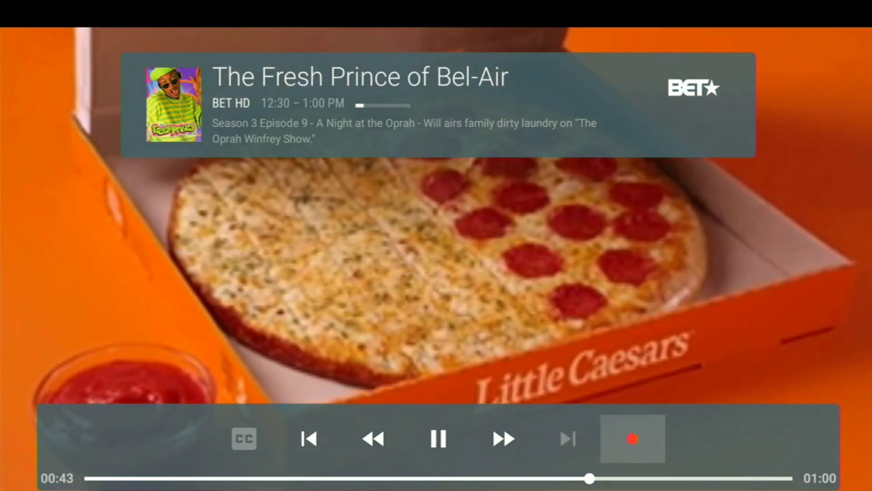
key(Return)
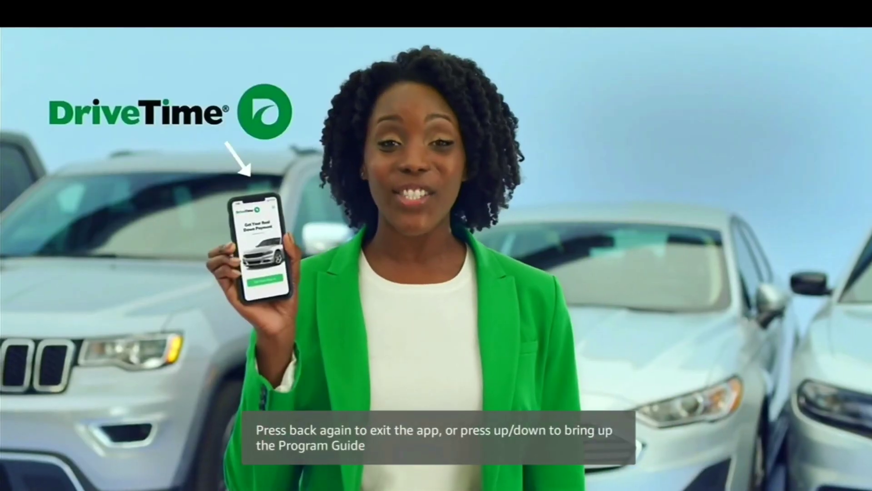
key(Up)
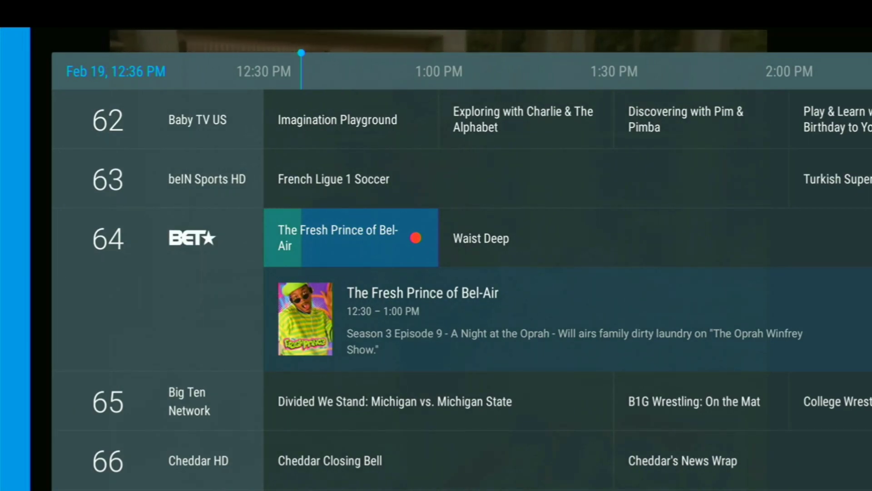
Step: Open DVR from the side menu and select The Fresh Prince of Bel-Air recording
key(Left)
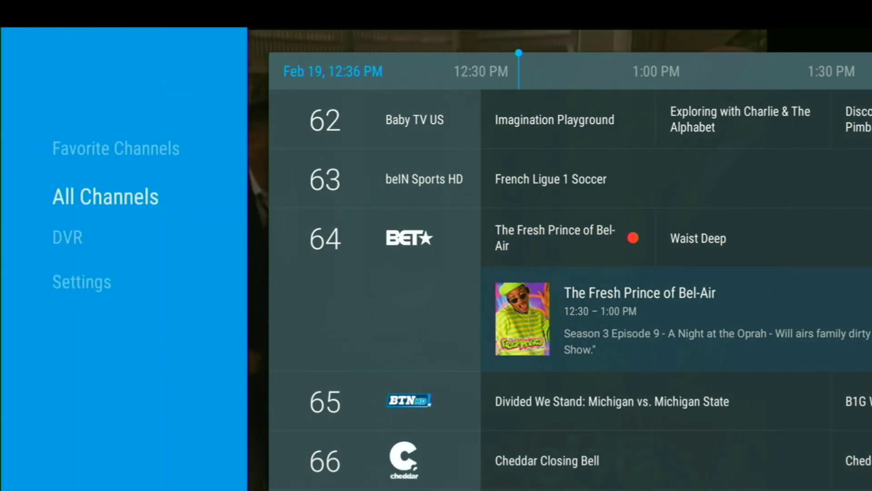
key(Down)
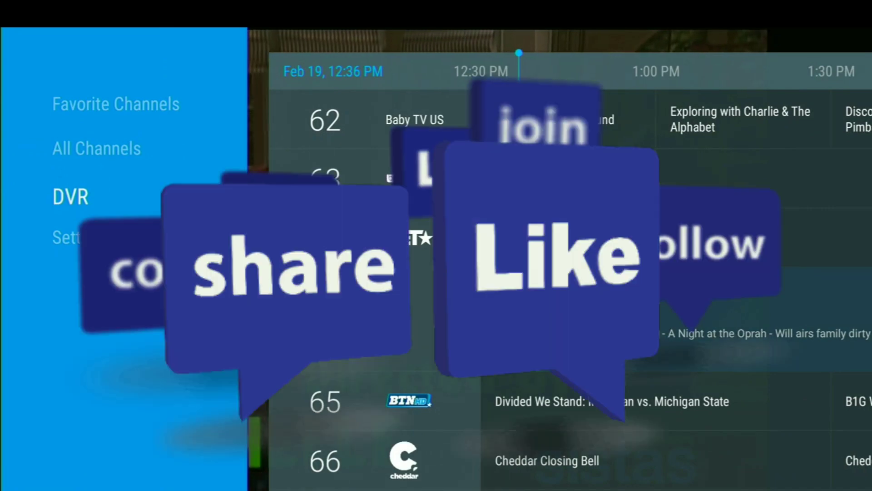
key(Return)
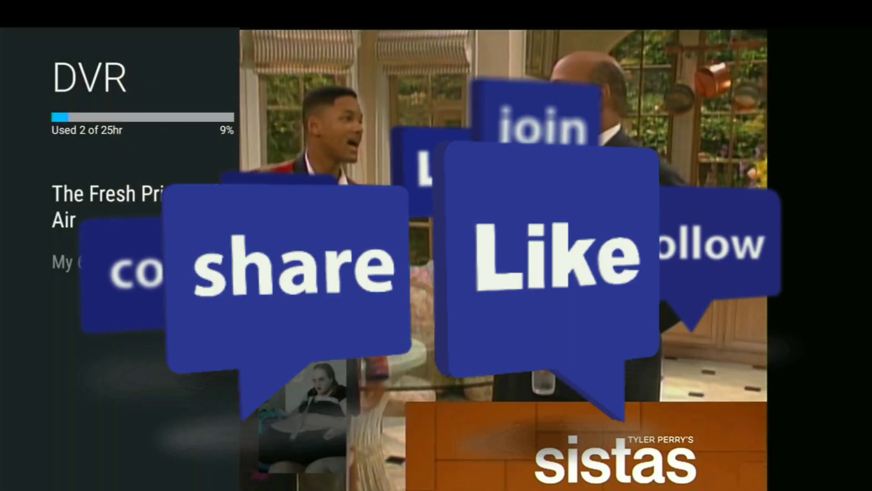
key(Return)
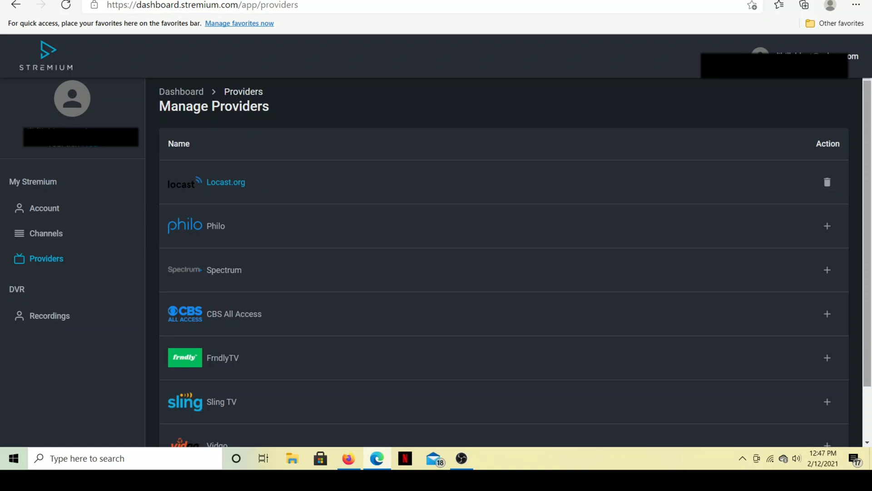
scroll(504, 273, down, 2)
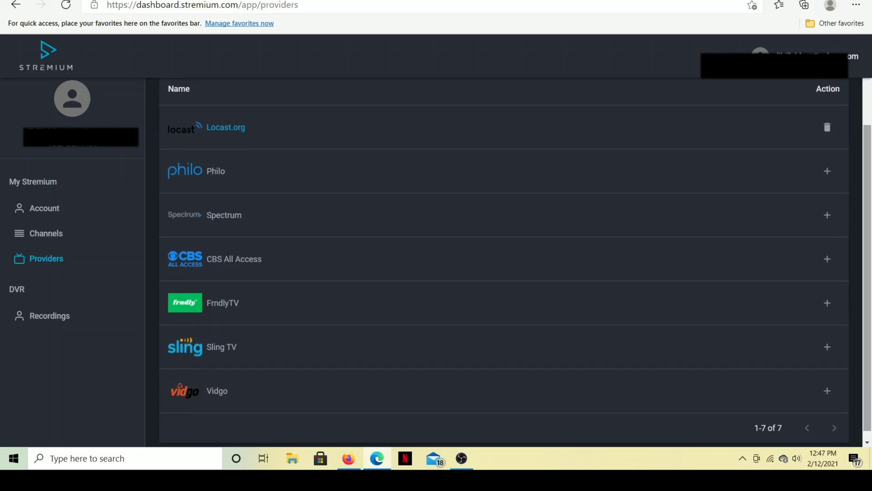
scroll(504, 273, down, 1)
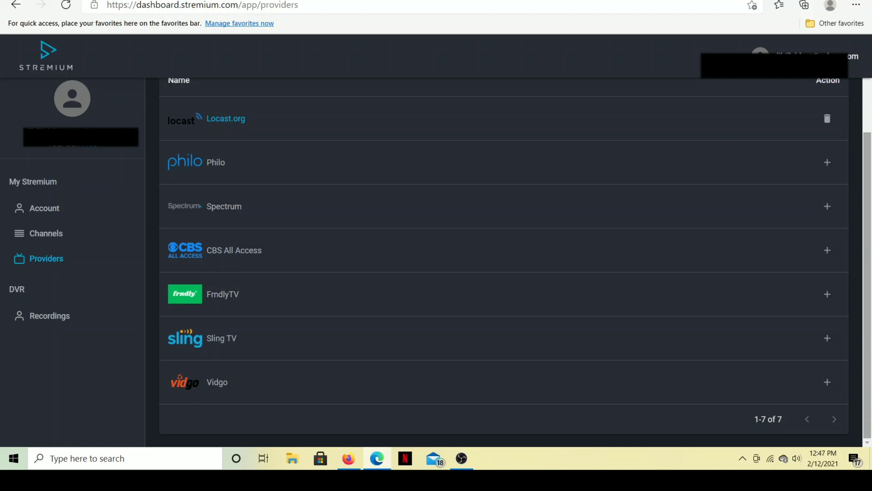
scroll(504, 259, up, 2)
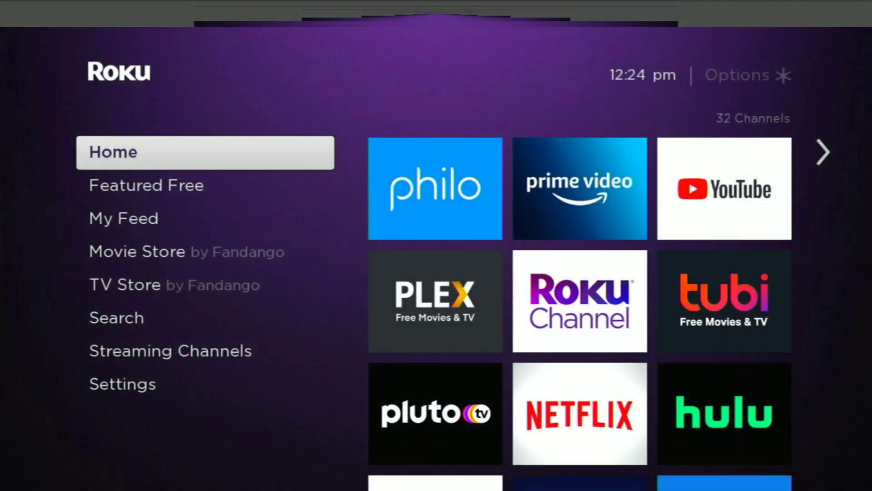
Step: Open Roku Search and enter the first letter 's'
key(Down)
key(Down)
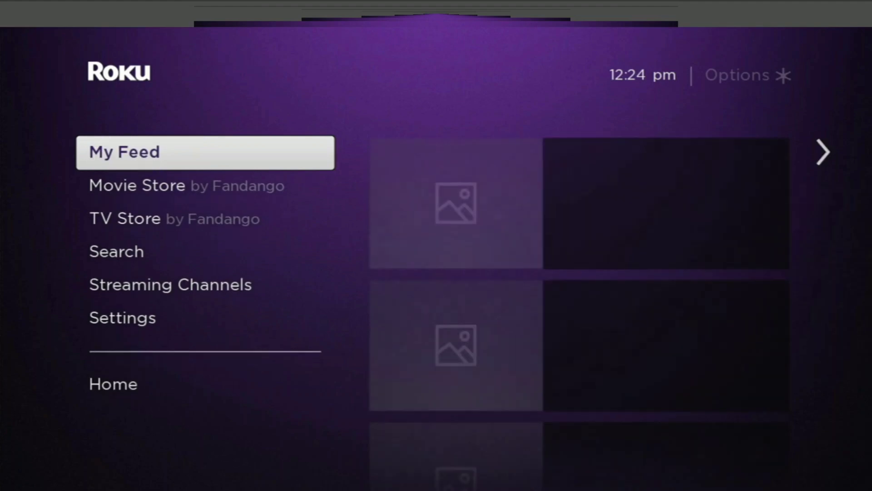
key(Down)
key(Down)
key(Down)
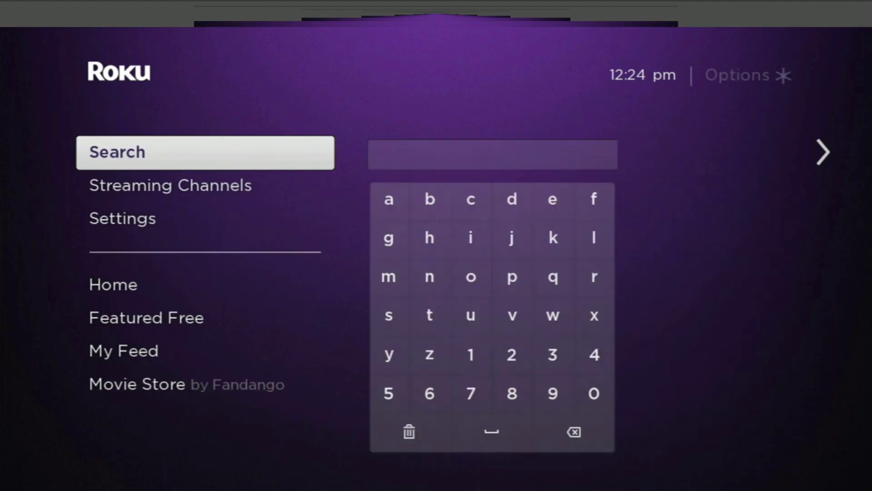
key(Right)
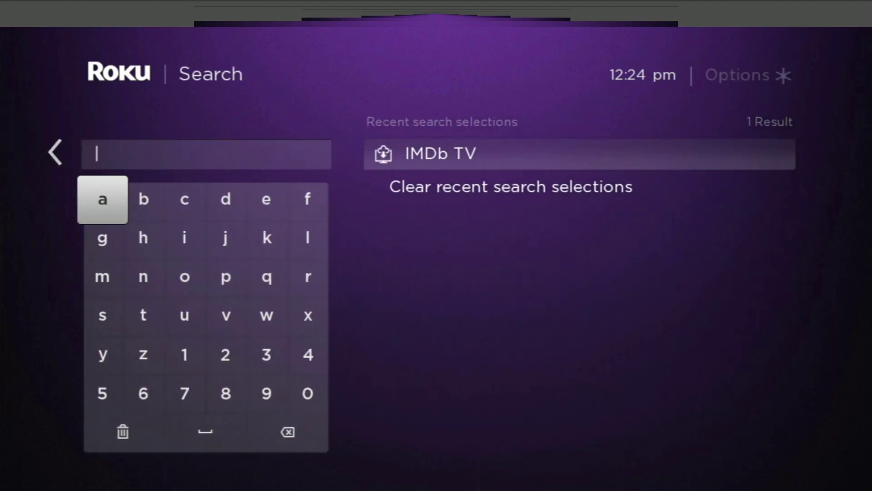
key(Down)
key(Down)
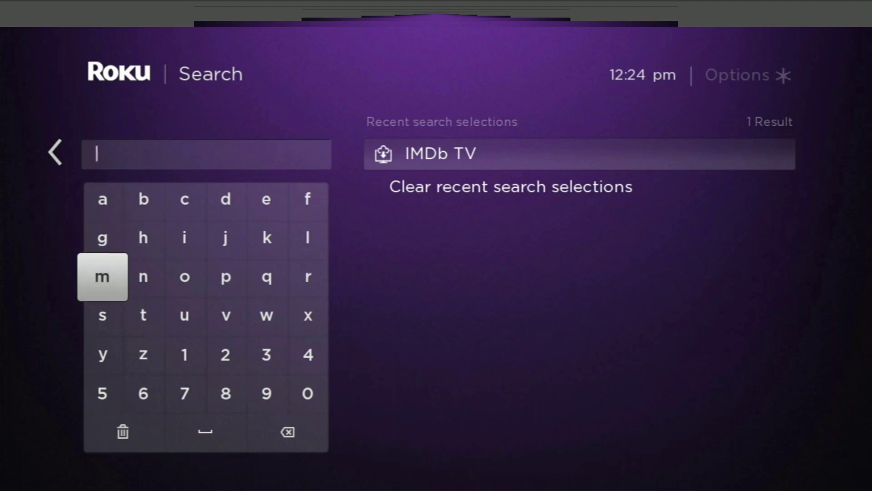
key(Right)
key(Right)
key(Right)
key(Down)
key(Left)
key(Left)
key(Left)
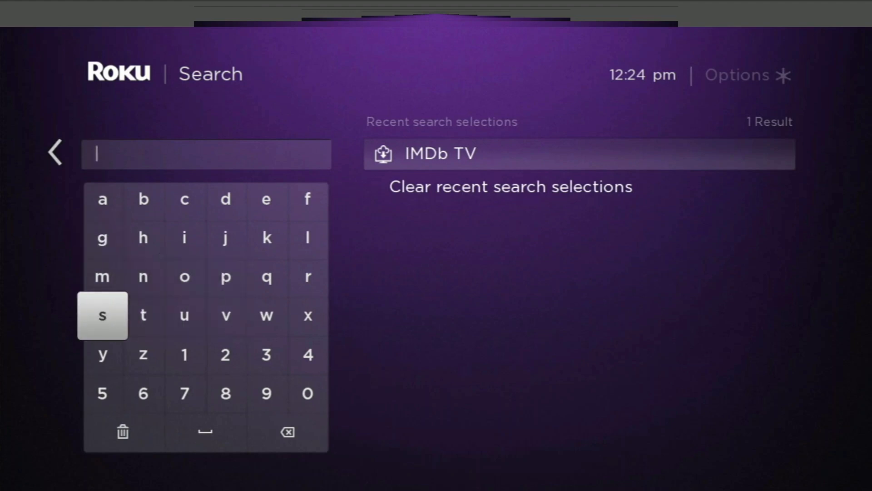
key(Left)
key(Right)
key(Return)
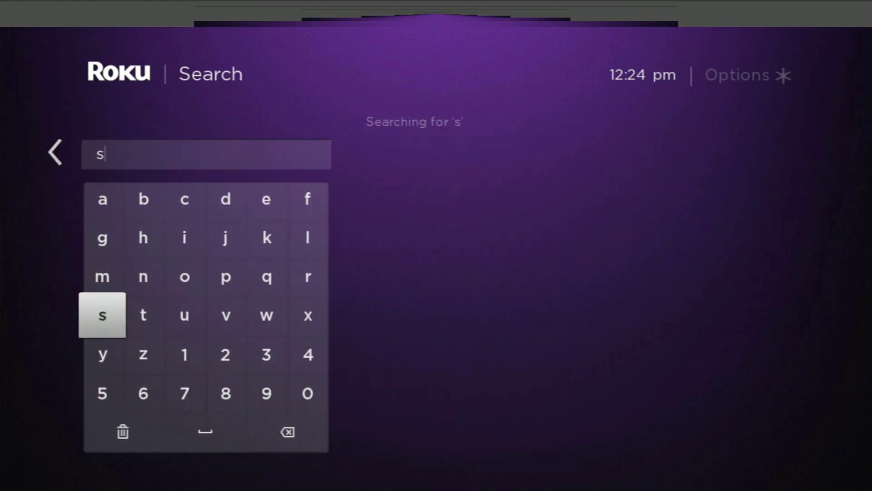
Step: Continue spelling the search term up to 'strem'
key(Right)
key(Return)
key(Right)
key(Right)
key(Right)
key(Right)
key(Up)
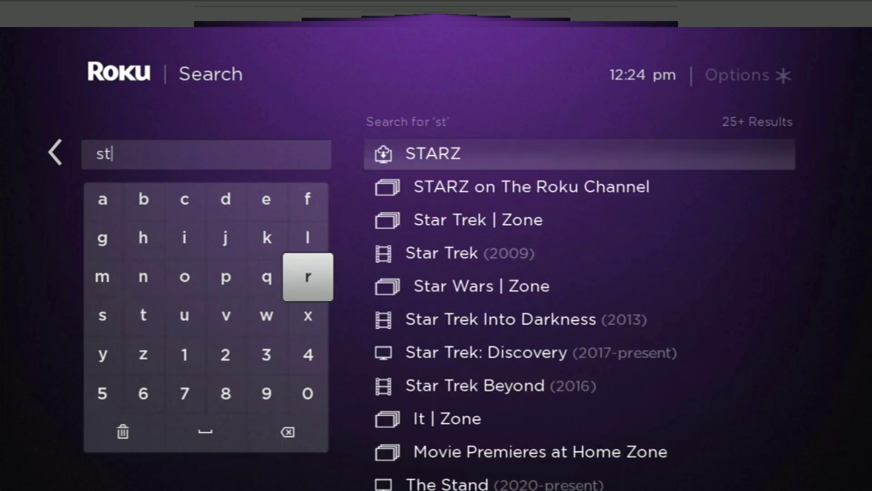
key(Return)
key(Left)
key(Left)
key(Left)
key(Up)
key(Up)
key(Right)
key(Right)
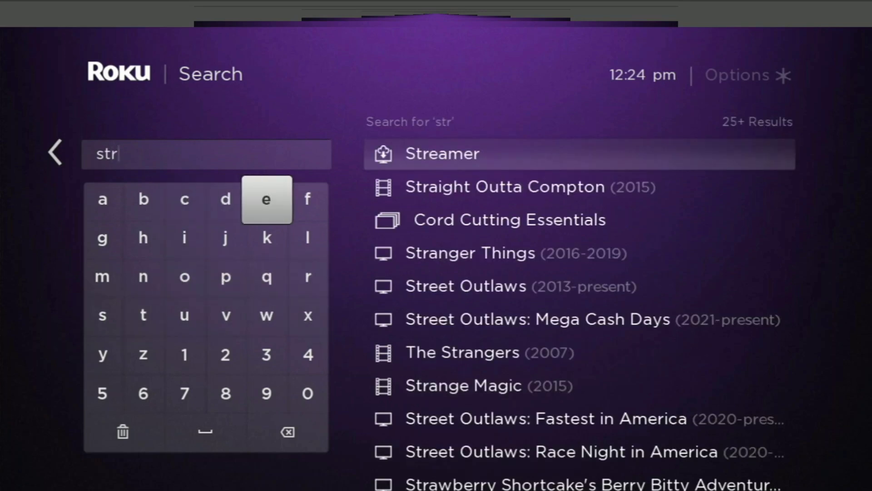
key(Return)
key(Down)
key(Down)
key(Left)
key(Left)
key(Left)
key(Left)
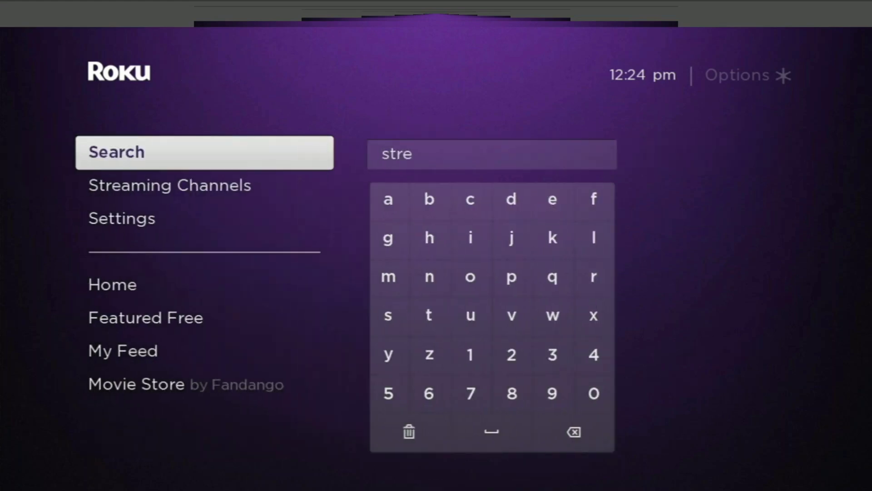
key(Right)
key(Return)
Step: Finish spelling 'stremium', find no matching channel, and leave the search
key(Right)
key(Right)
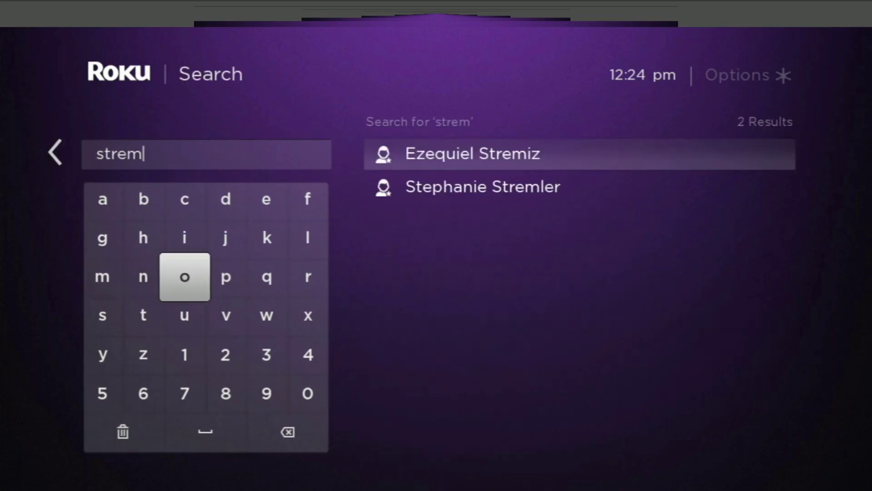
key(Up)
key(Return)
key(Down)
key(Down)
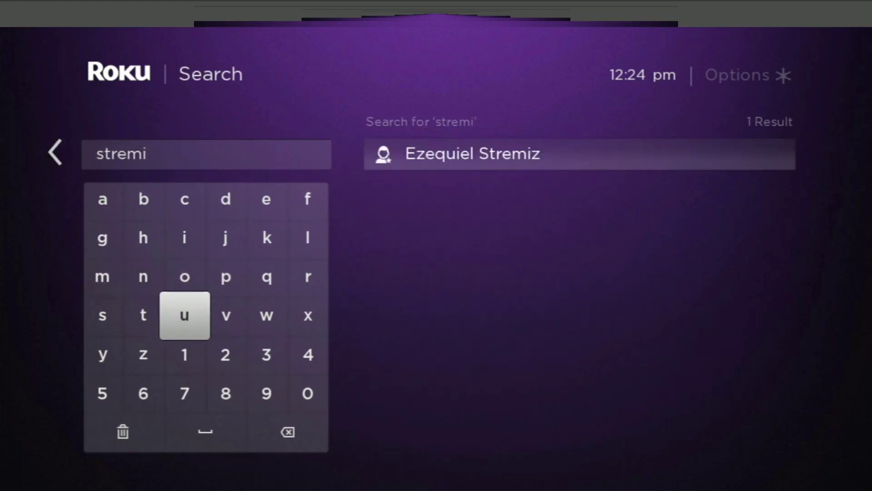
key(Return)
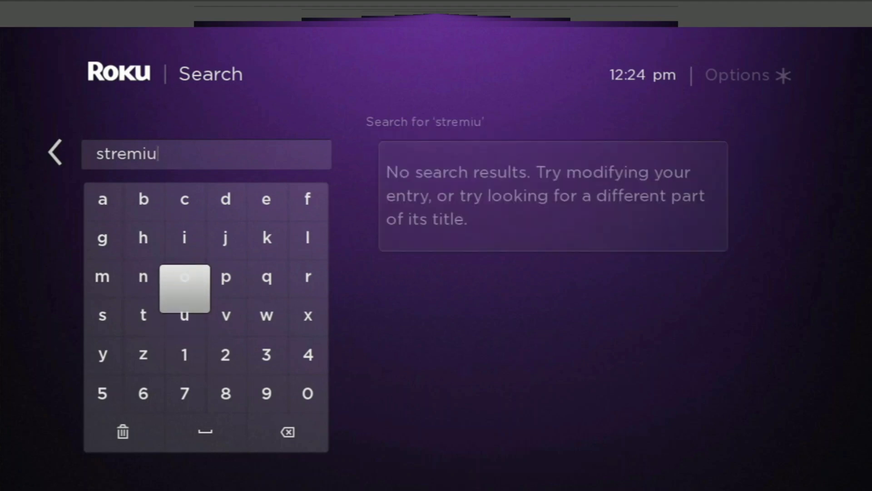
key(Up)
key(Left)
key(Left)
key(Return)
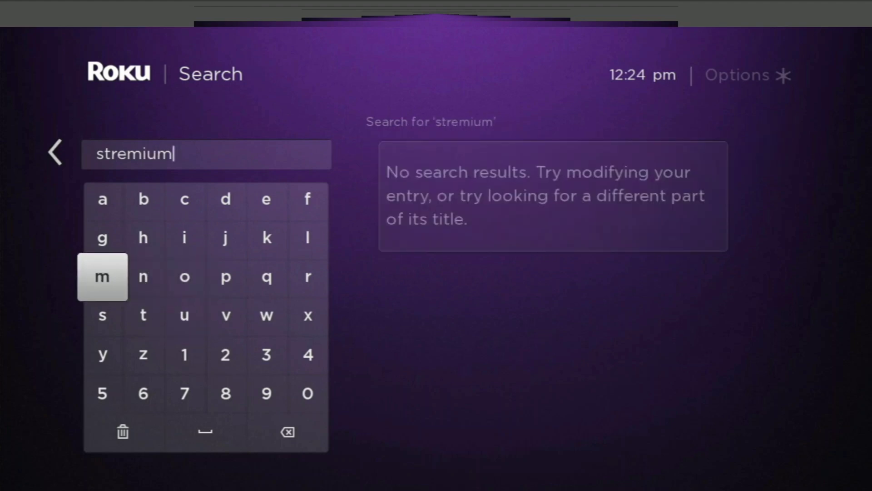
key(Down)
key(Down)
key(Down)
key(Down)
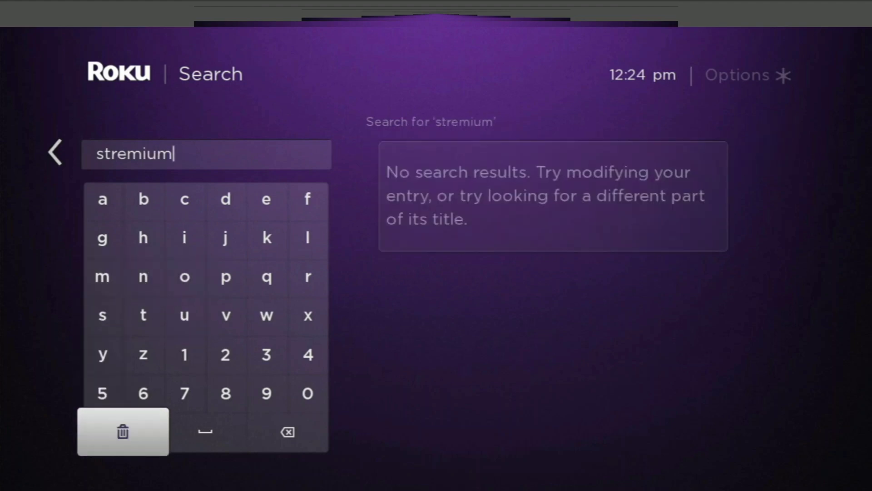
key(Right)
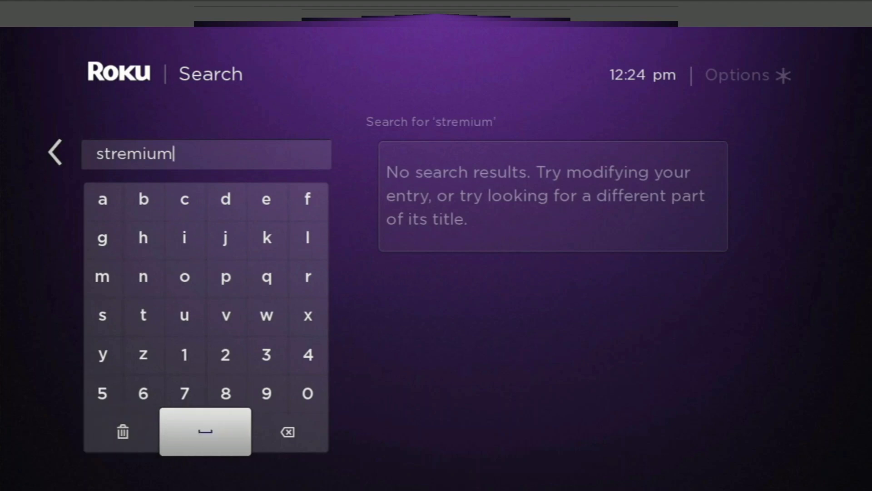
key(Left)
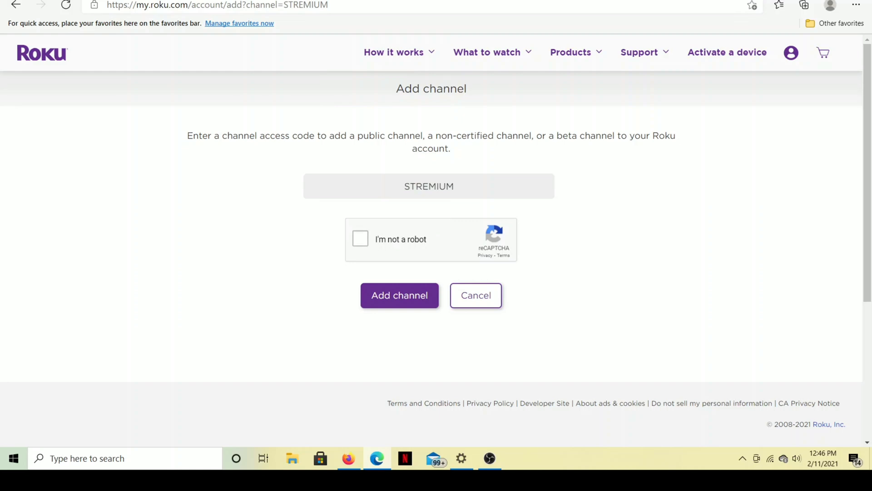
Step: Submit channel code STREMIUM, accept the non-certified channel warning, and confirm adding it
click(361, 239)
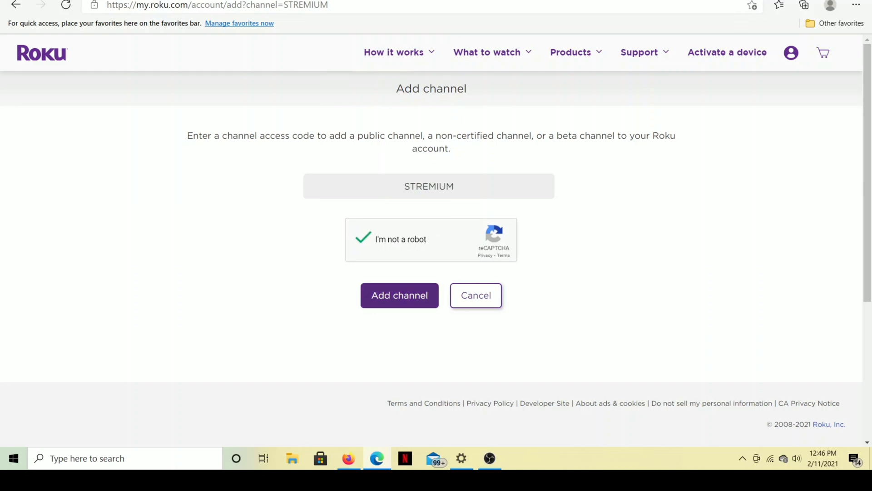
click(400, 295)
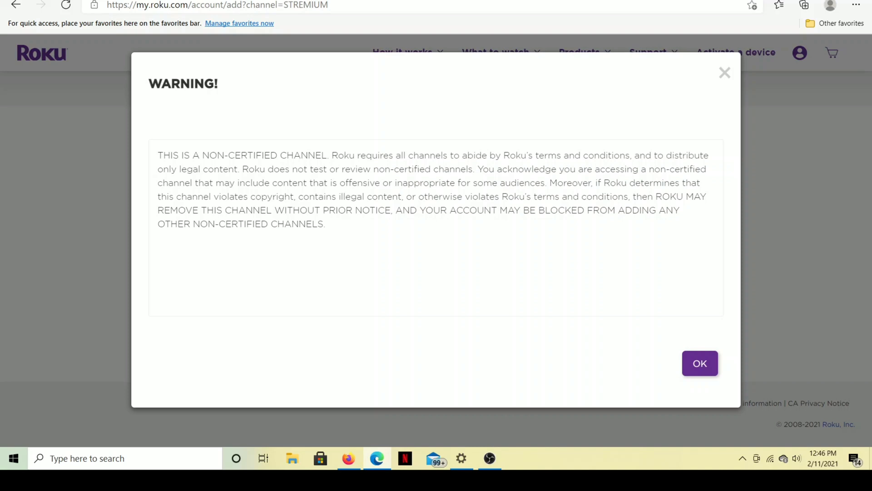
click(700, 363)
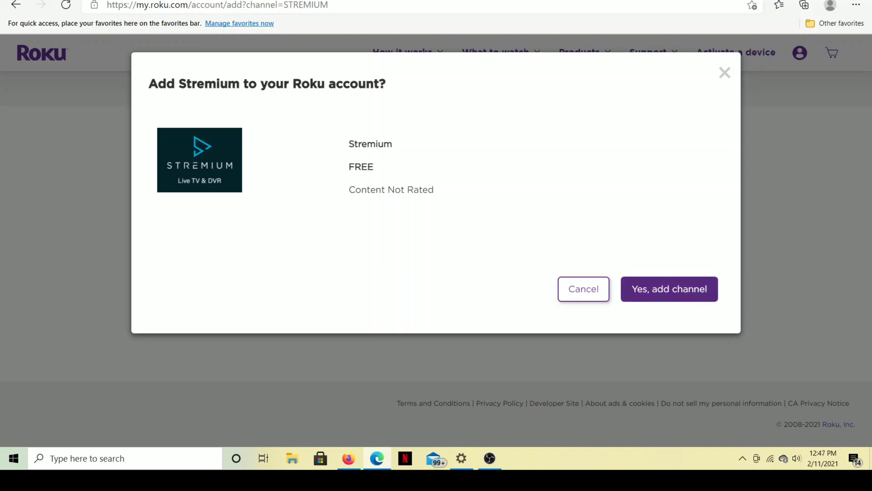
click(670, 289)
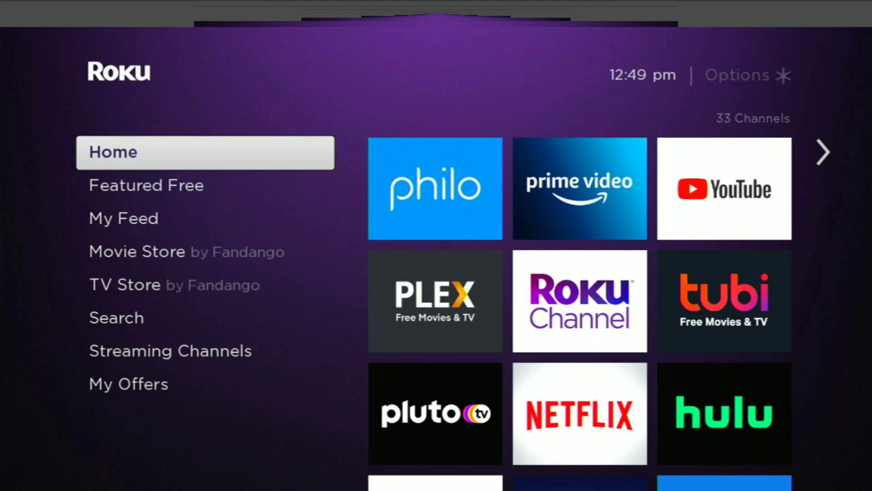
key(Right)
key(Down)
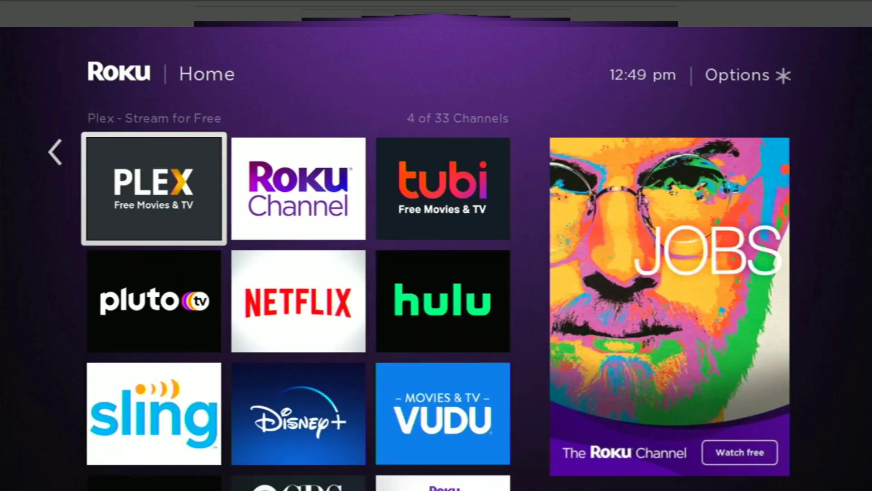
key(Down)
key(Down)
key(Down)
key(Down)
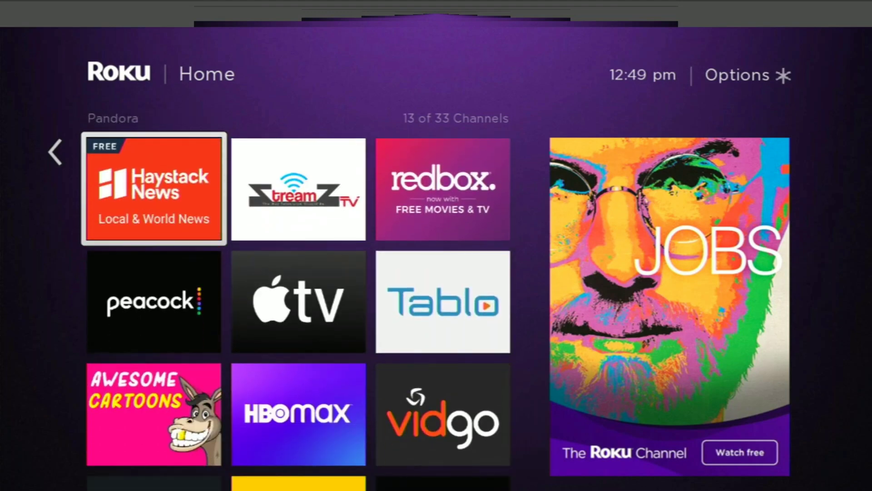
key(Down)
key(Down)
key(Down)
key(Down)
key(Down)
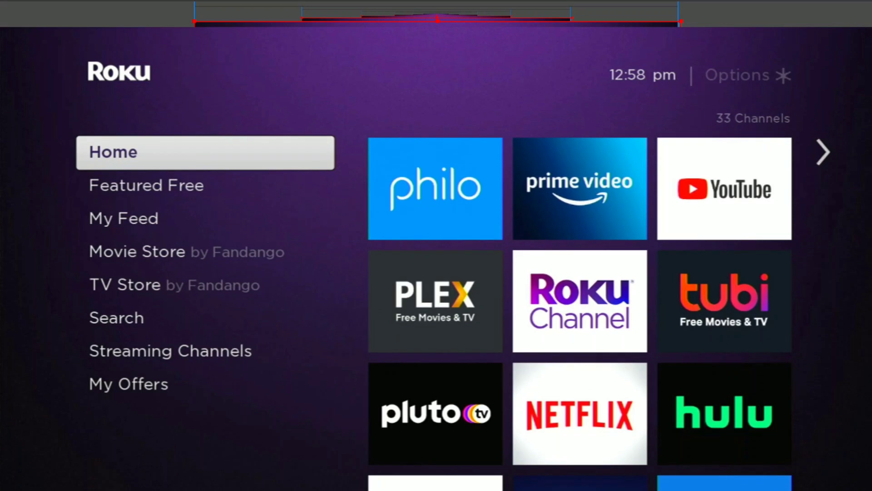
Step: Move into the Roku channel grid and down to the new Stremium tile
key(Right)
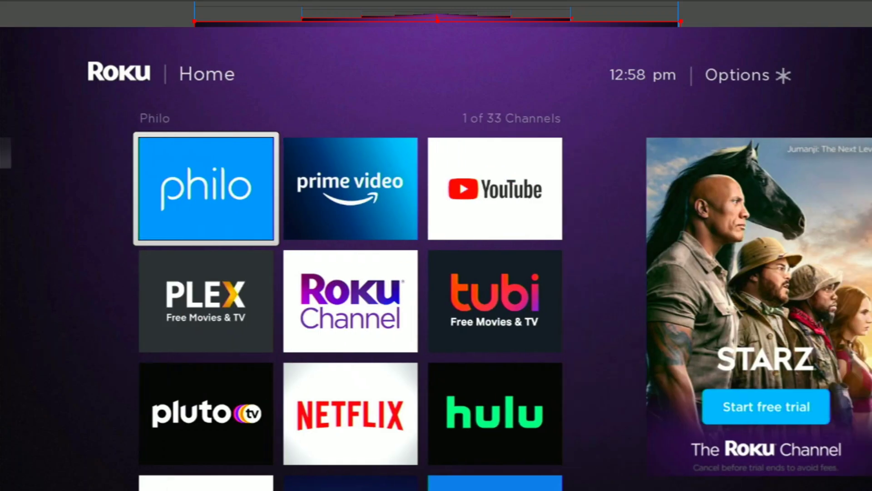
key(Down)
key(Down)
key(Down)
key(Down)
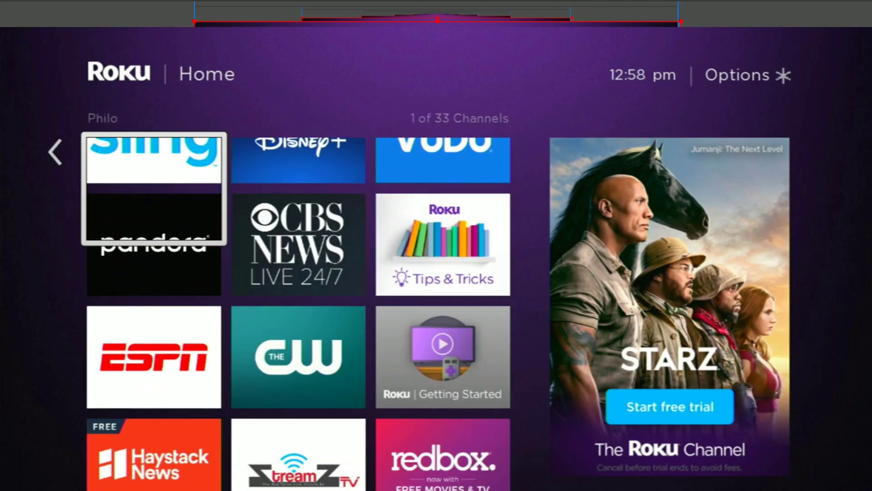
key(Down)
key(Down)
key(Down)
key(Down)
key(Down)
key(Down)
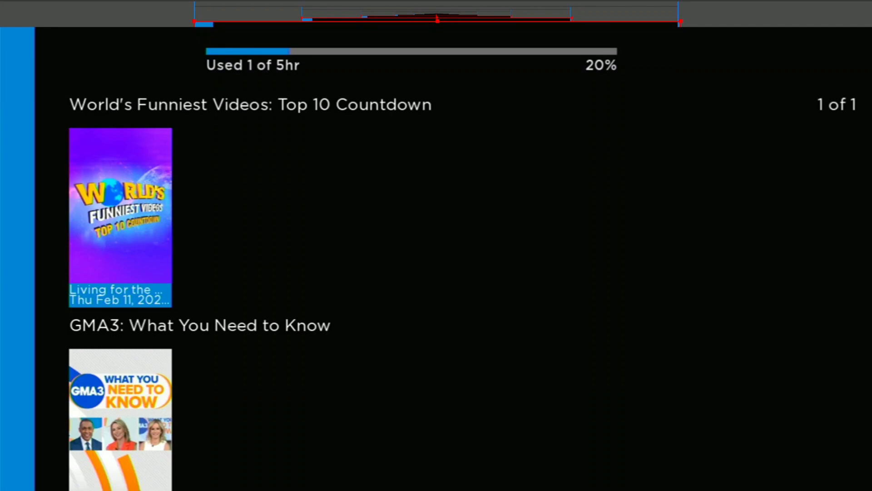
Step: Browse the World's Funniest Videos and GMA3 recordings, then move up the sidebar to All Channels
key(Left)
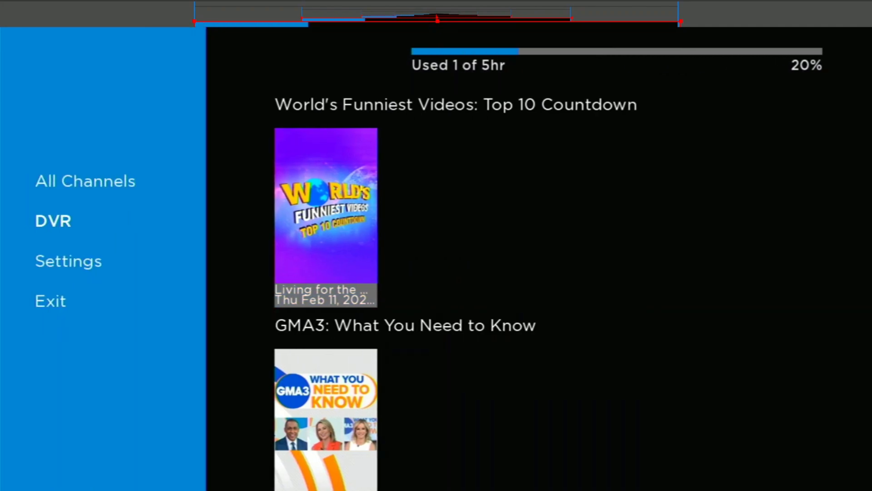
key(Right)
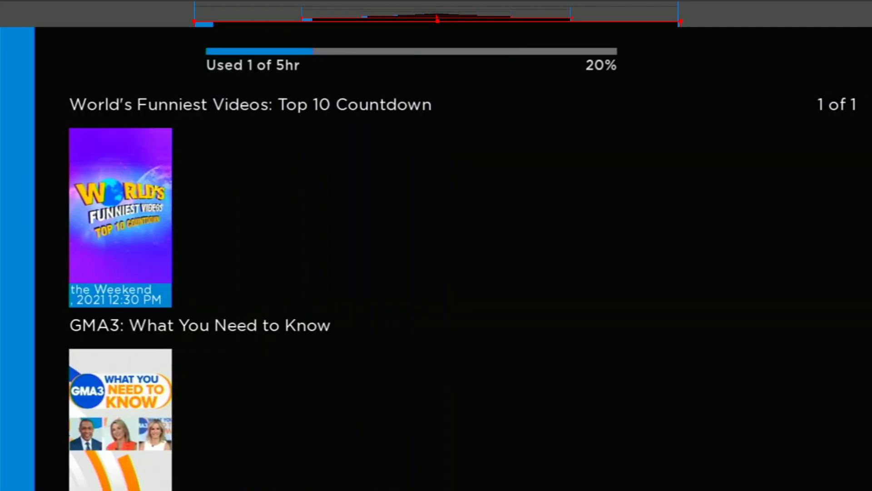
key(Down)
key(Up)
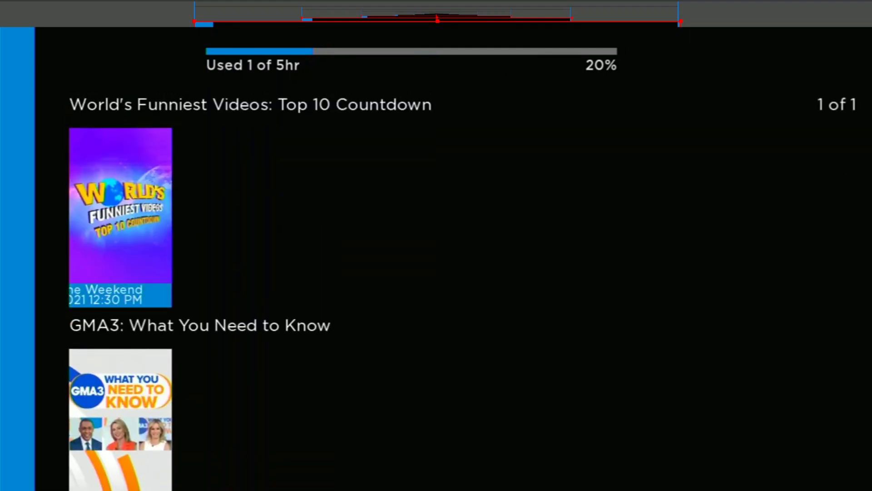
key(Left)
key(Up)
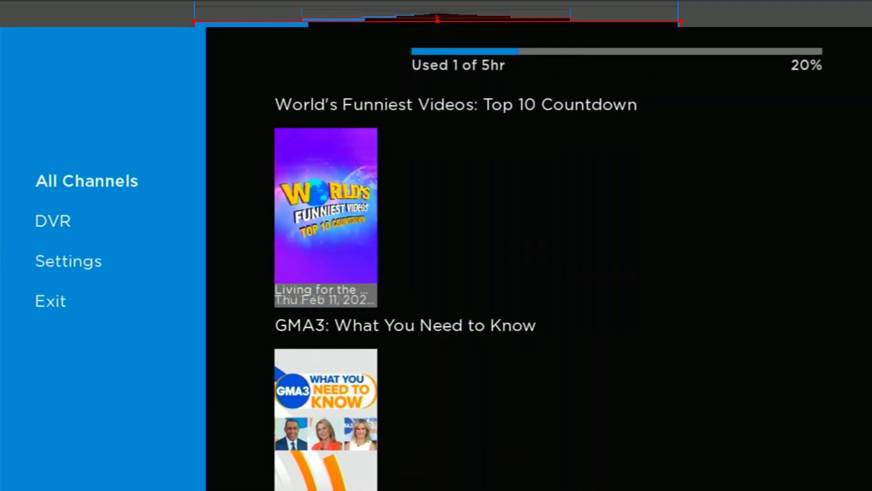
Step: Open the All Channels guide and scroll down from channel 2 to around channel 19
key(Return)
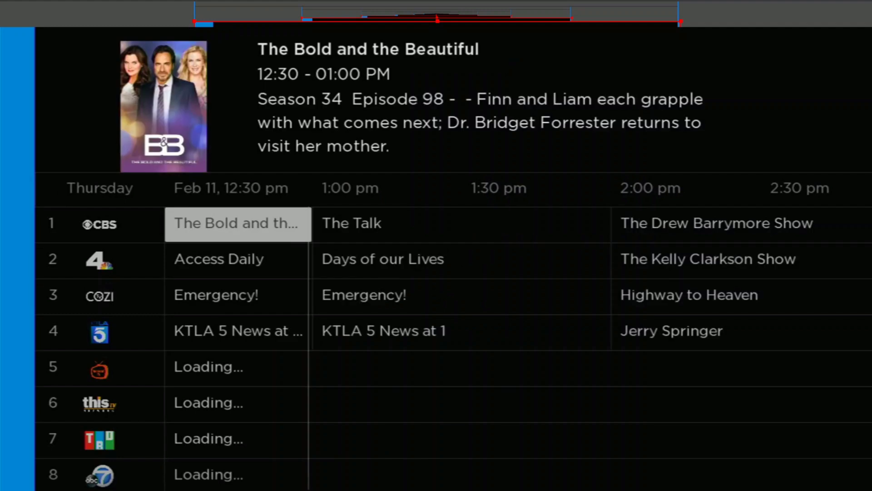
key(Down)
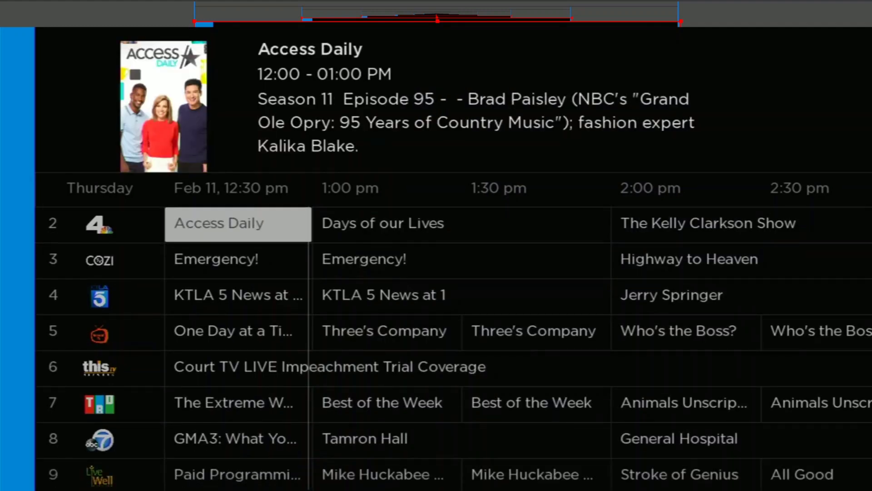
key(Down)
key(Down)
key(Down)
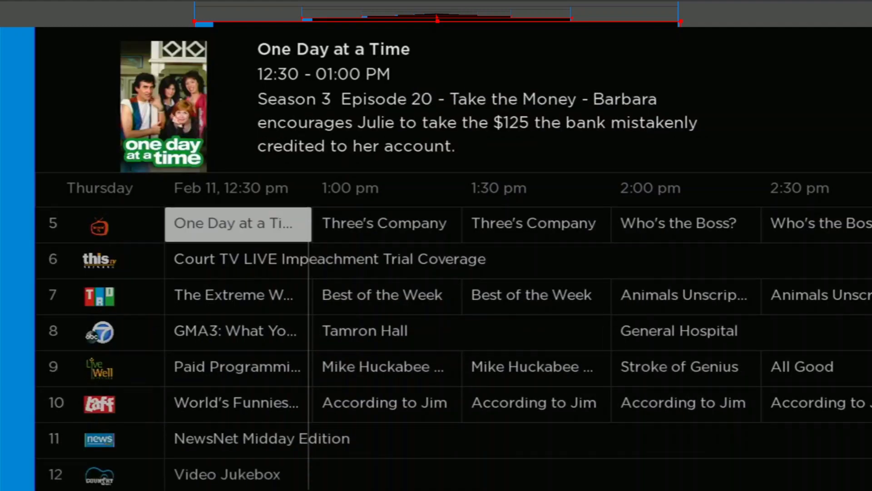
key(Down)
key(Down)
key(Down)
key(Down)
key(Down)
key(Down)
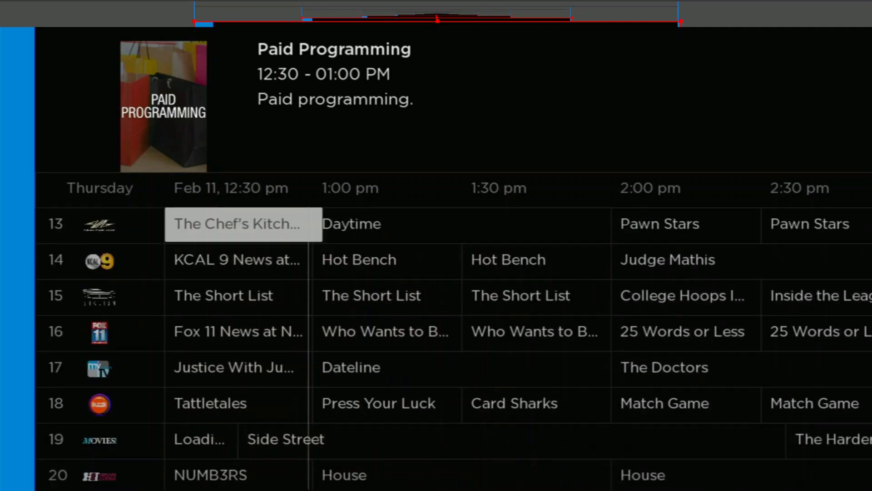
key(Down)
key(Down)
key(Down)
key(Down)
key(Down)
key(Down)
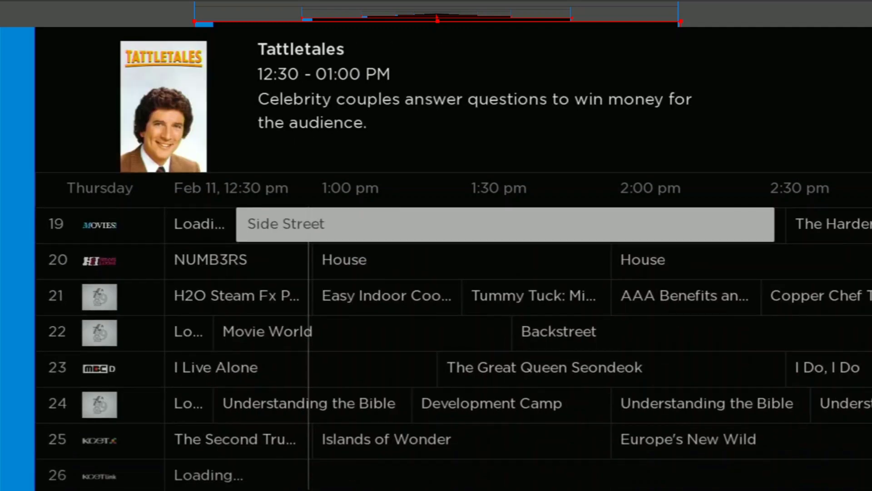
key(Down)
Step: Keep scrolling the guide down to channels 73–80, showing British TV, Buzzr and Comedy Central
key(Down)
key(Down)
key(Down)
key(Down)
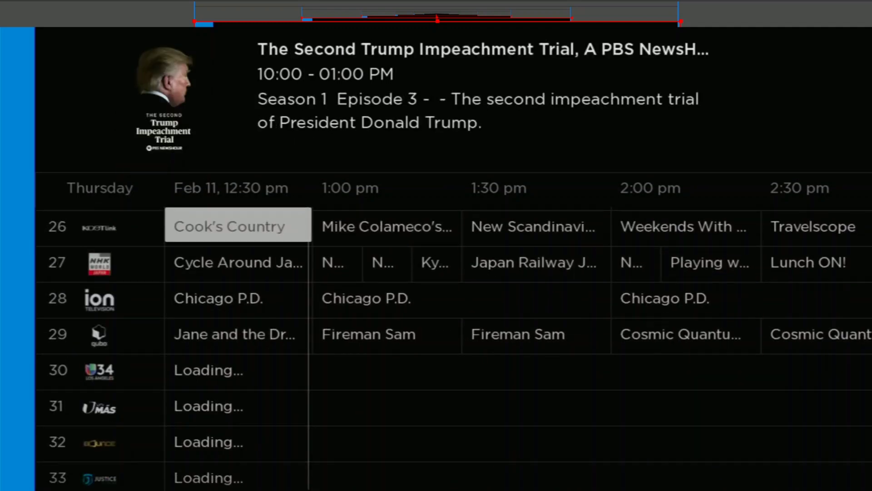
key(Down)
key(Down)
key(Down)
key(Down)
key(Down)
key(Down)
key(Down)
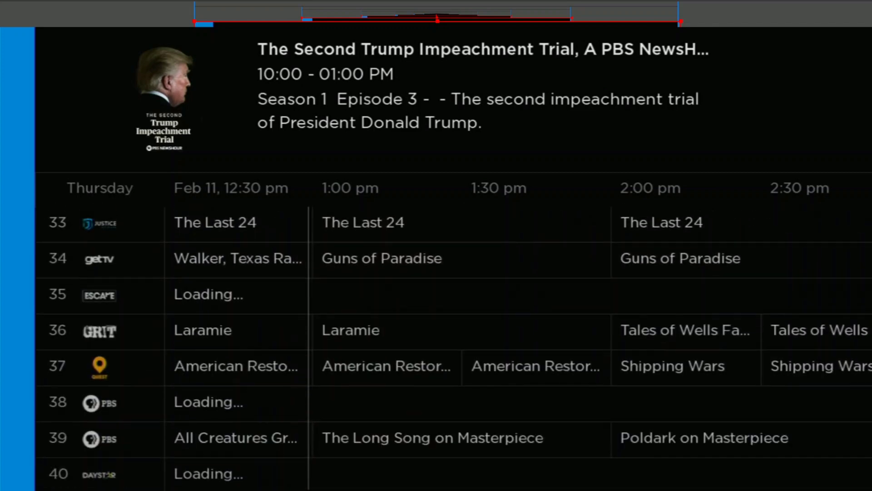
key(Down)
key(Down)
key(Down)
key(Down)
key(Down)
key(Down)
key(Down)
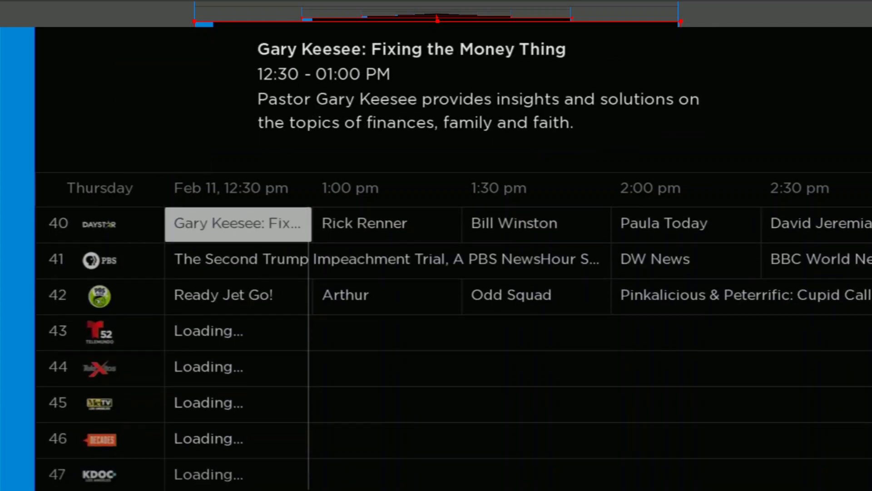
key(Down)
key(Down)
key(Down)
key(Down)
key(Down)
key(Down)
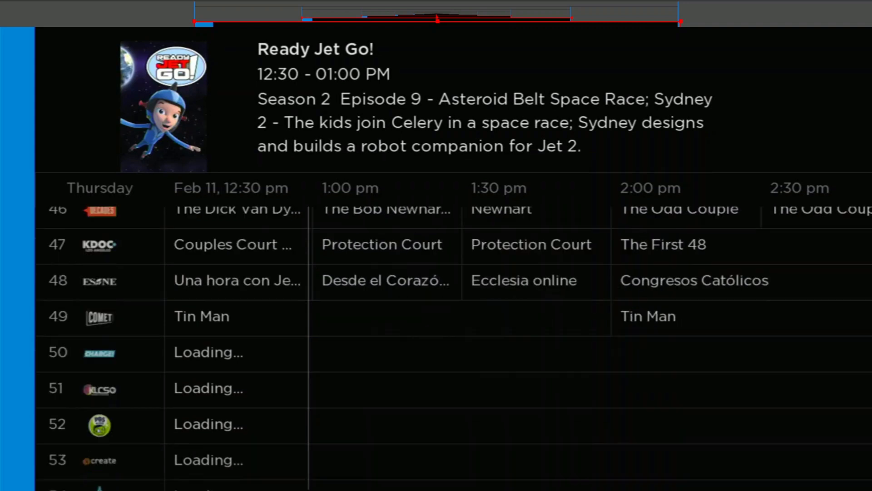
key(Down)
key(Down)
key(Down)
key(Down)
key(Down)
key(Down)
key(Down)
key(Down)
key(Down)
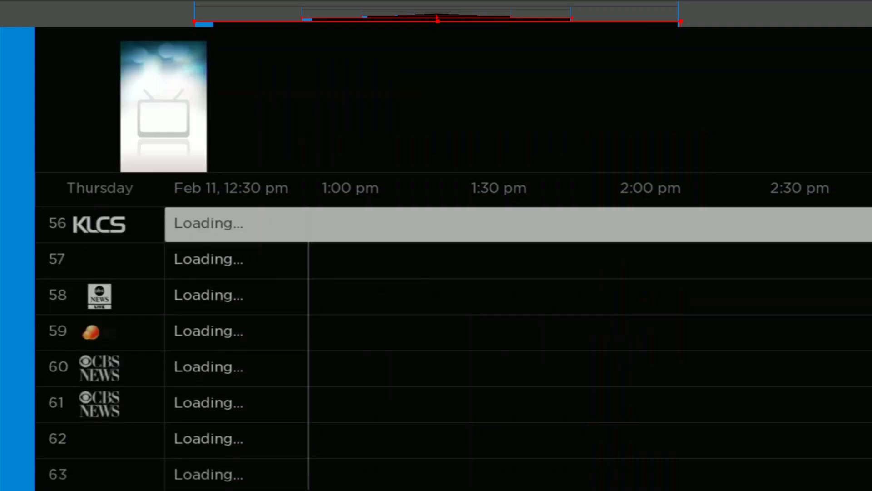
key(Down)
key(Down)
key(Down)
key(Down)
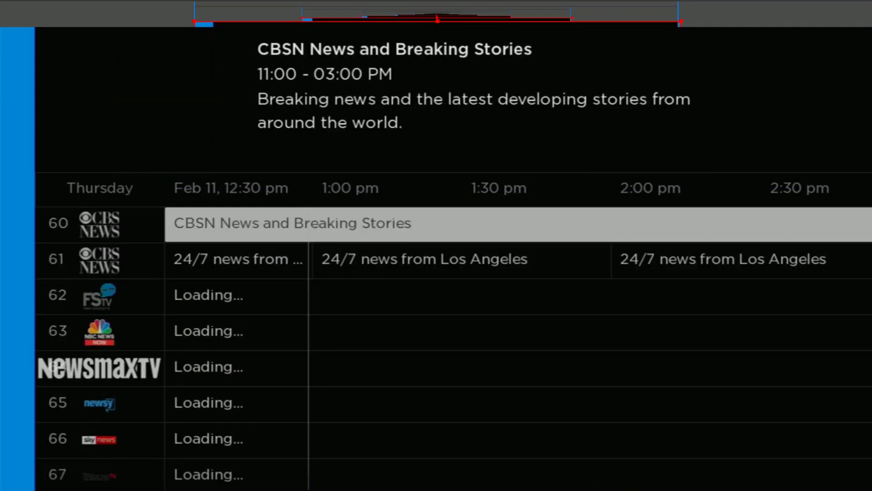
key(Down)
key(Down)
key(Down)
key(Down)
key(Down)
key(Down)
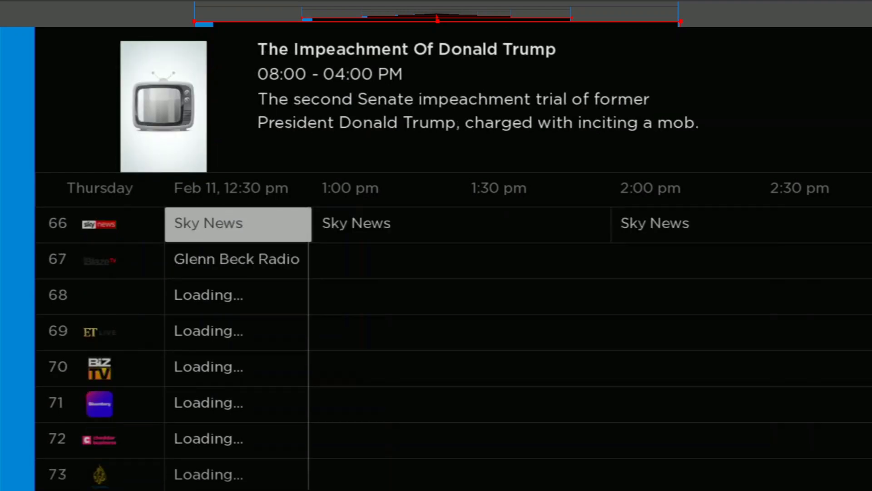
key(Down)
key(Down)
key(Down)
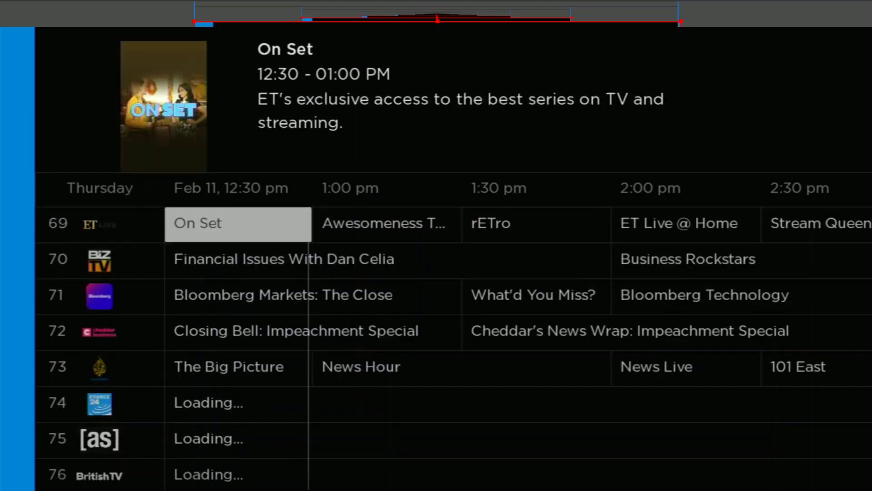
key(Down)
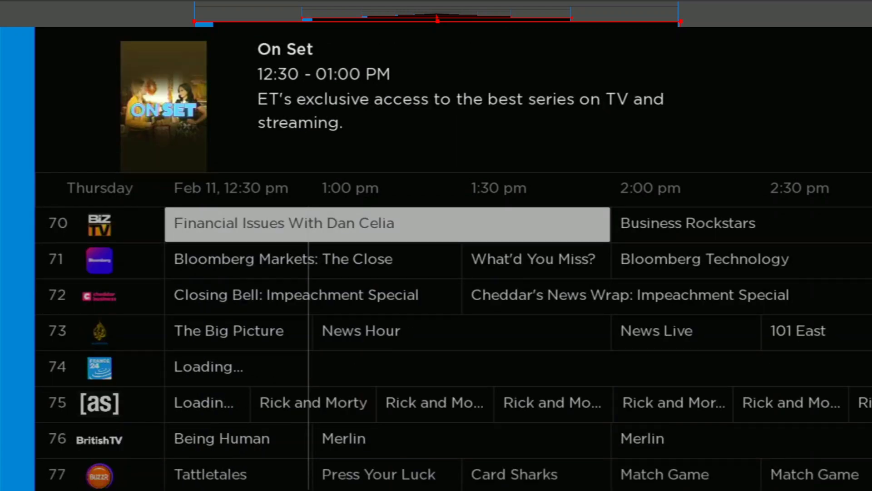
key(Down)
key(Down)
key(Down)
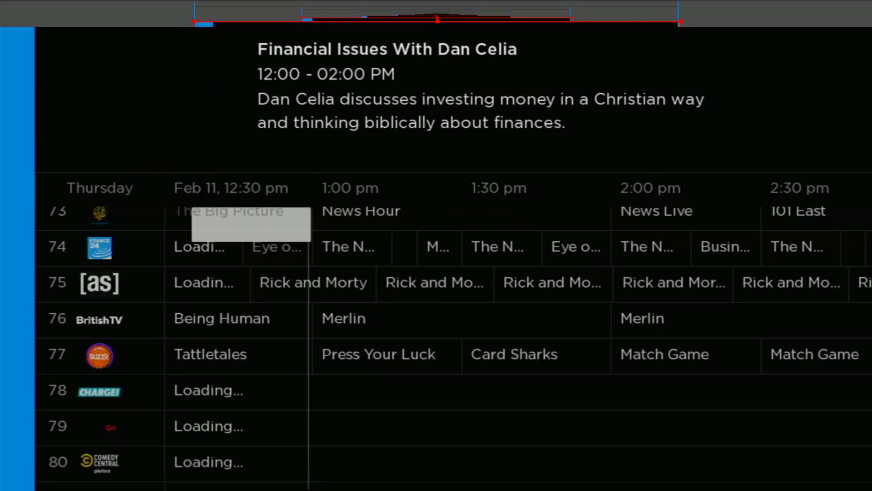